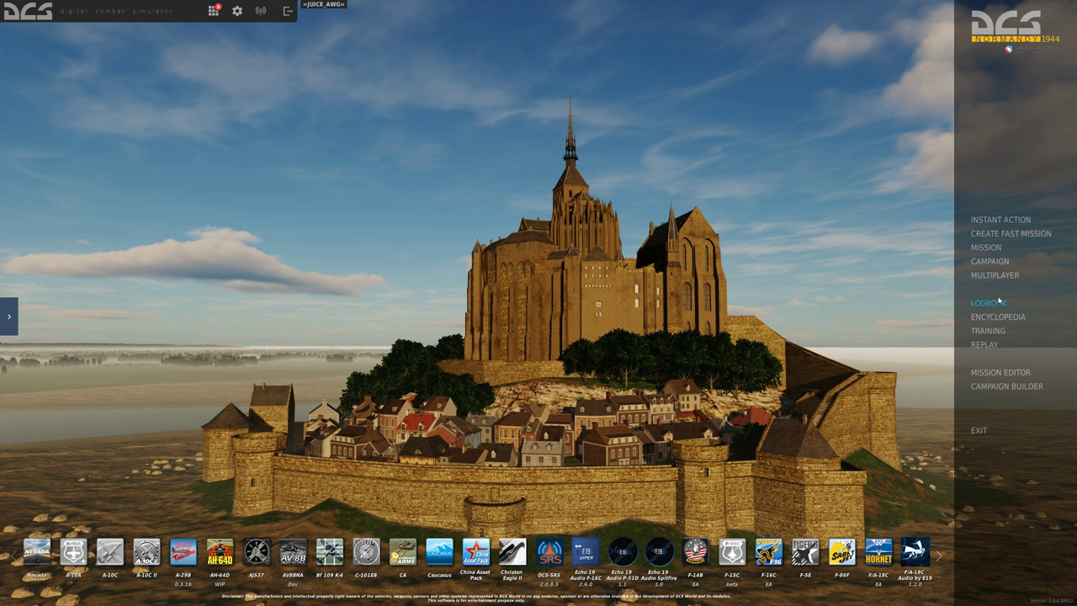
# - Check which instant action missions the TF-51D offers on the Normandy map, including Takeoff, and close the list
pyautogui.click(1000, 221)
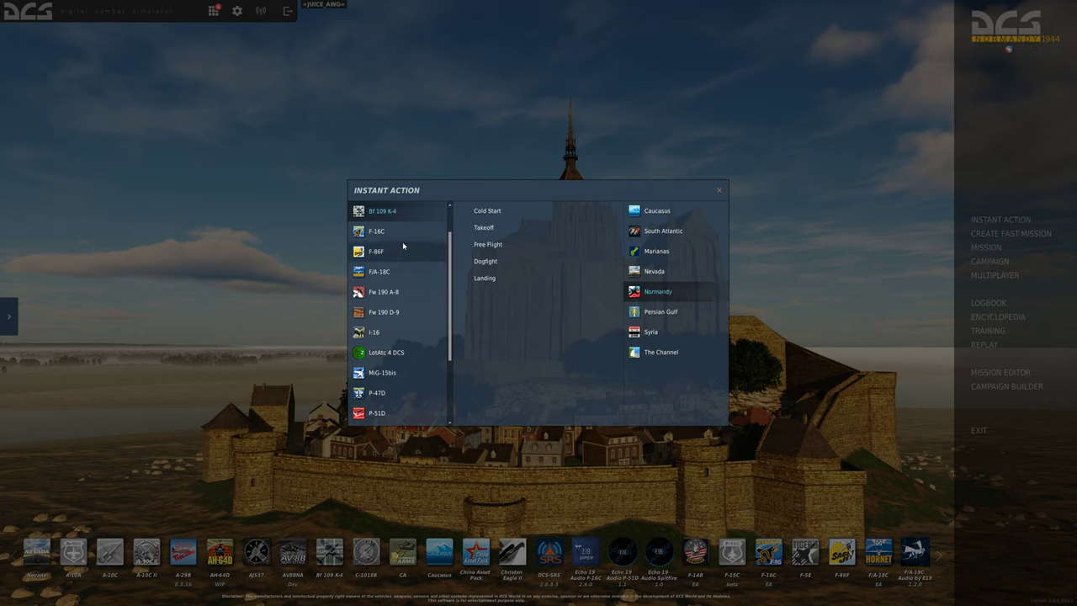
pyautogui.scroll(-2, 404, 247)
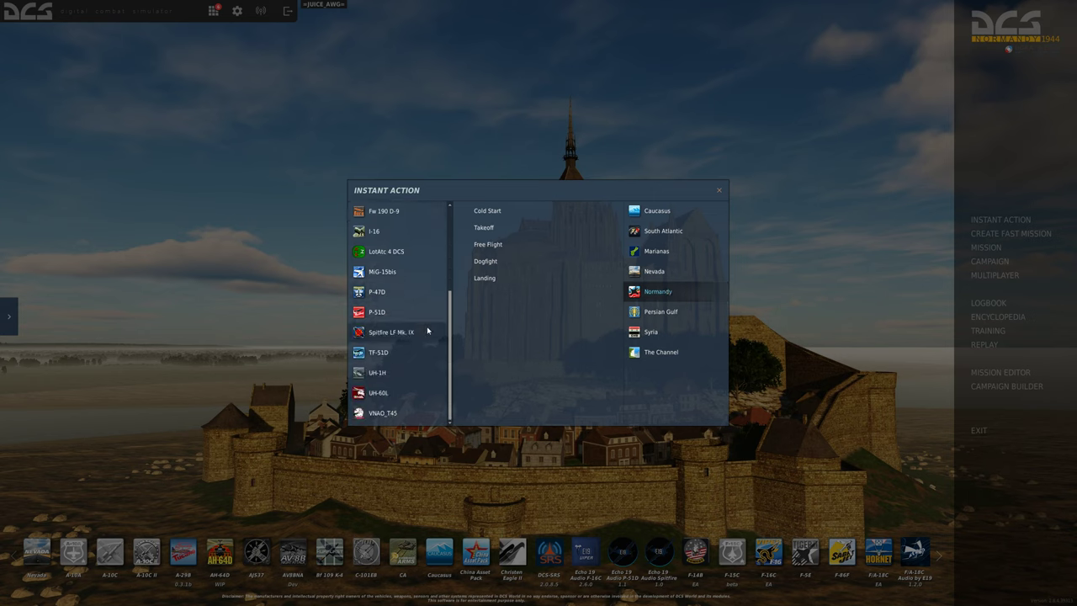
pyautogui.click(380, 354)
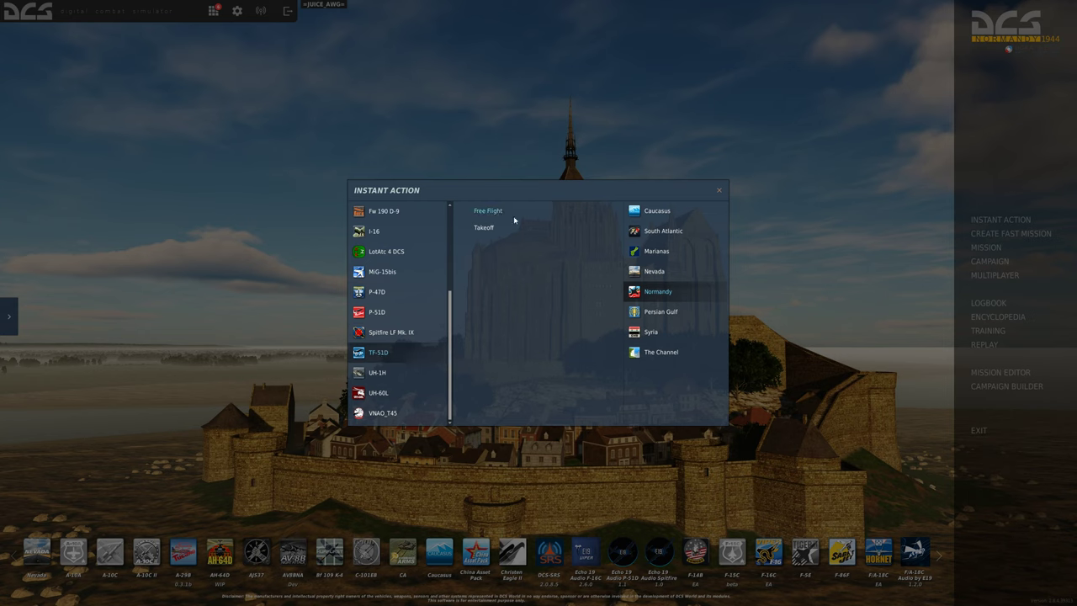
pyautogui.click(494, 235)
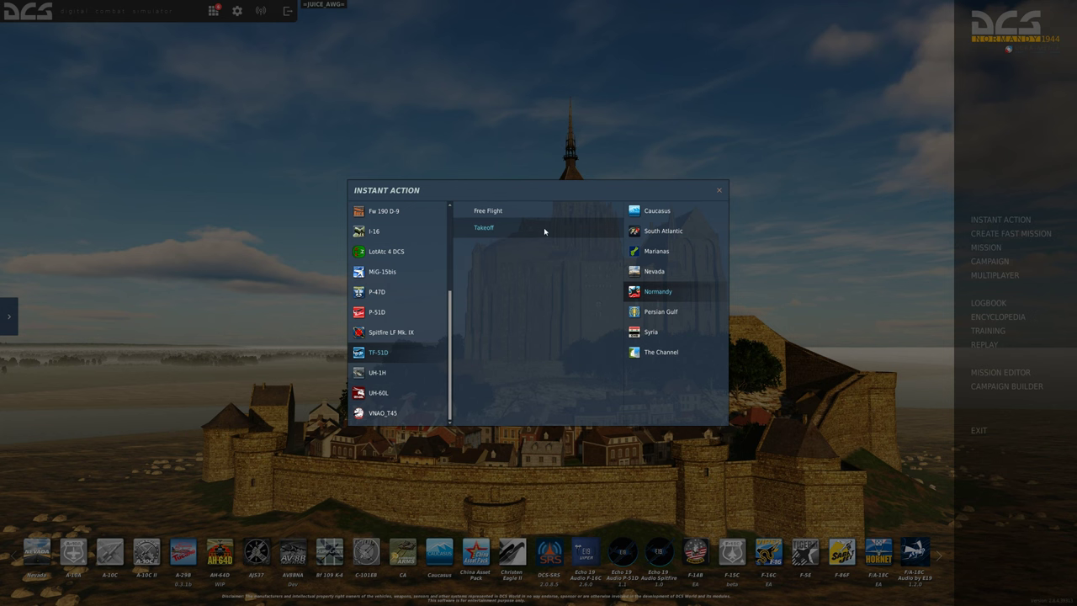
pyautogui.click(718, 190)
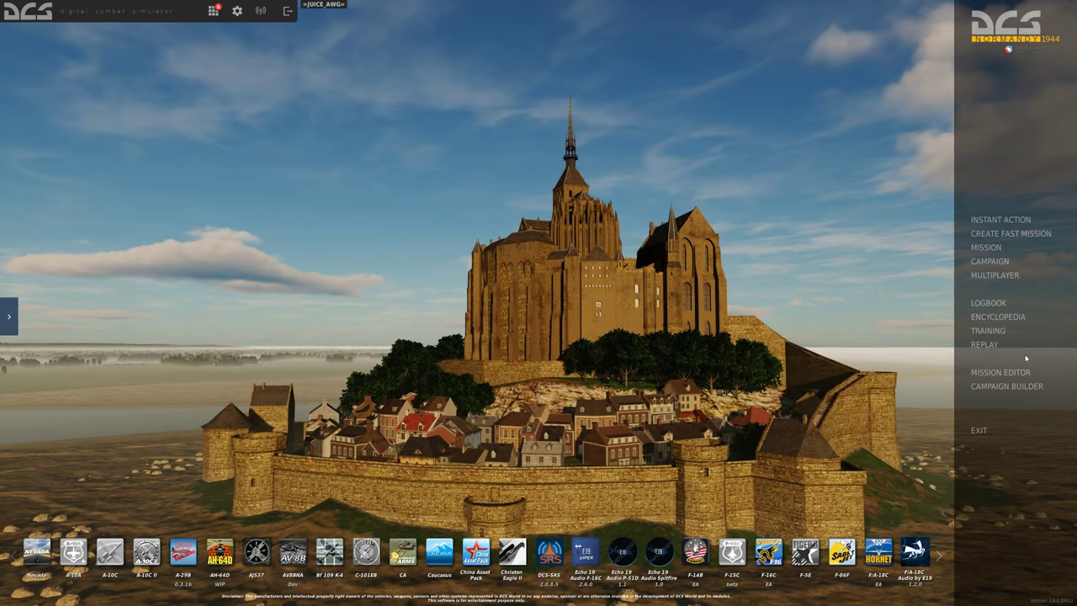
# - In the mission editor, start opening a mission and browse to the QuickStart folder of the TF-51D missions
pyautogui.click(1001, 375)
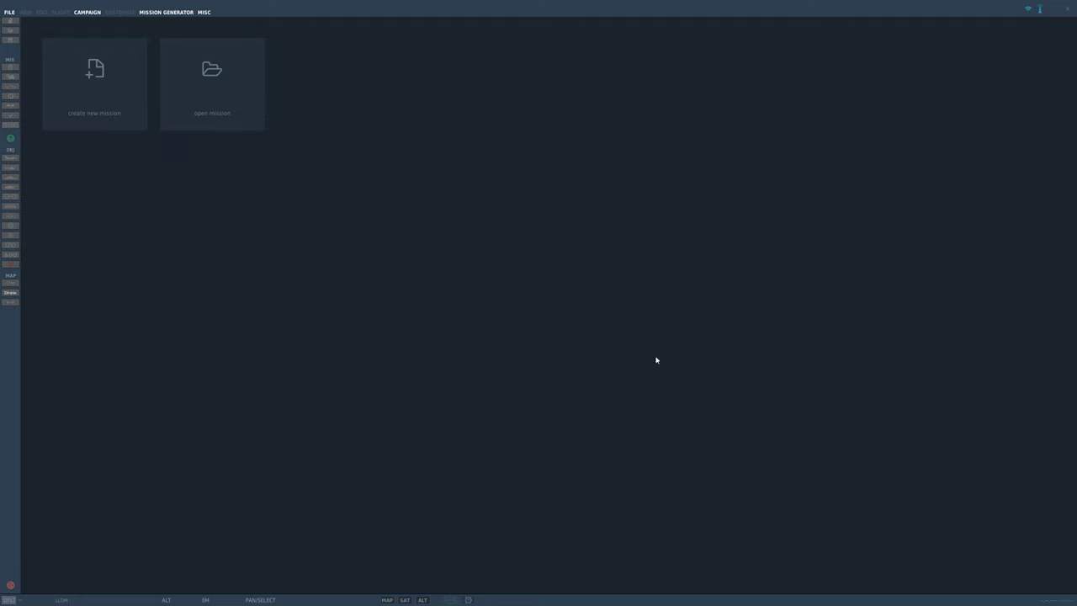
pyautogui.click(209, 74)
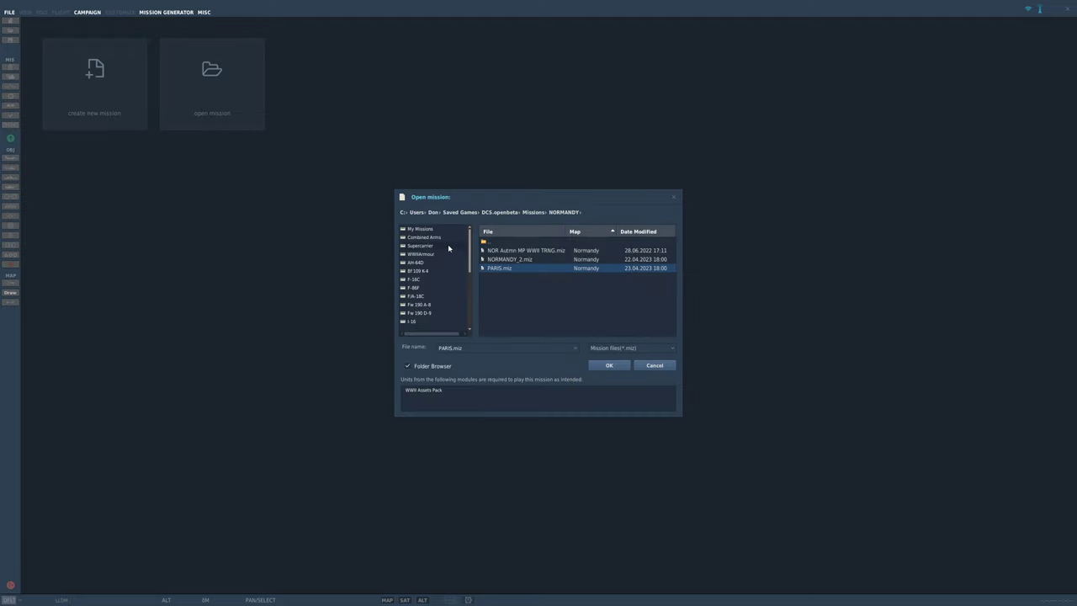
pyautogui.scroll(-5, 421, 305)
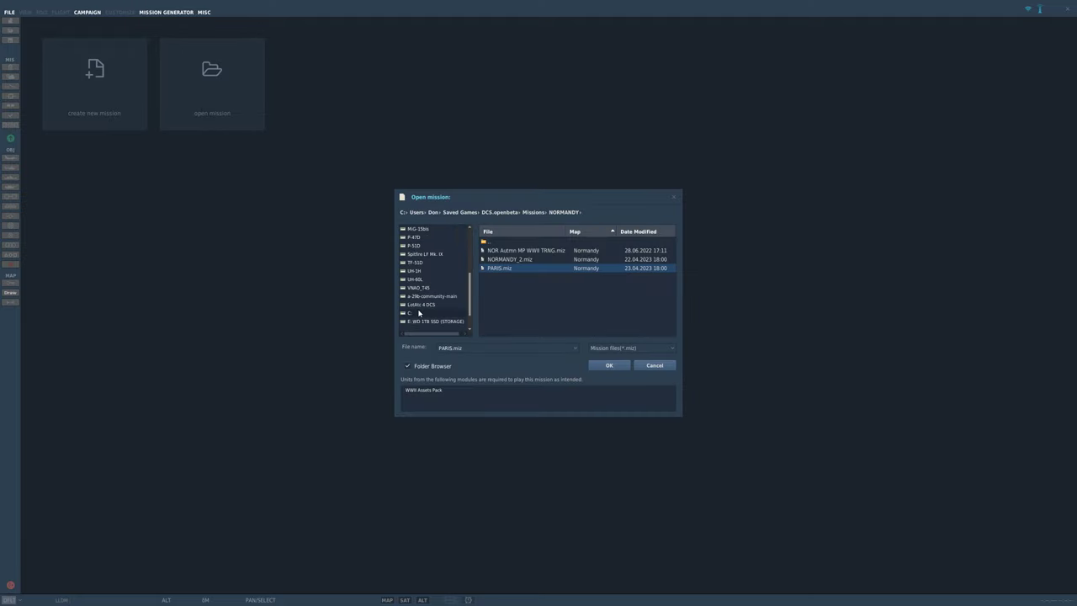
pyautogui.click(419, 264)
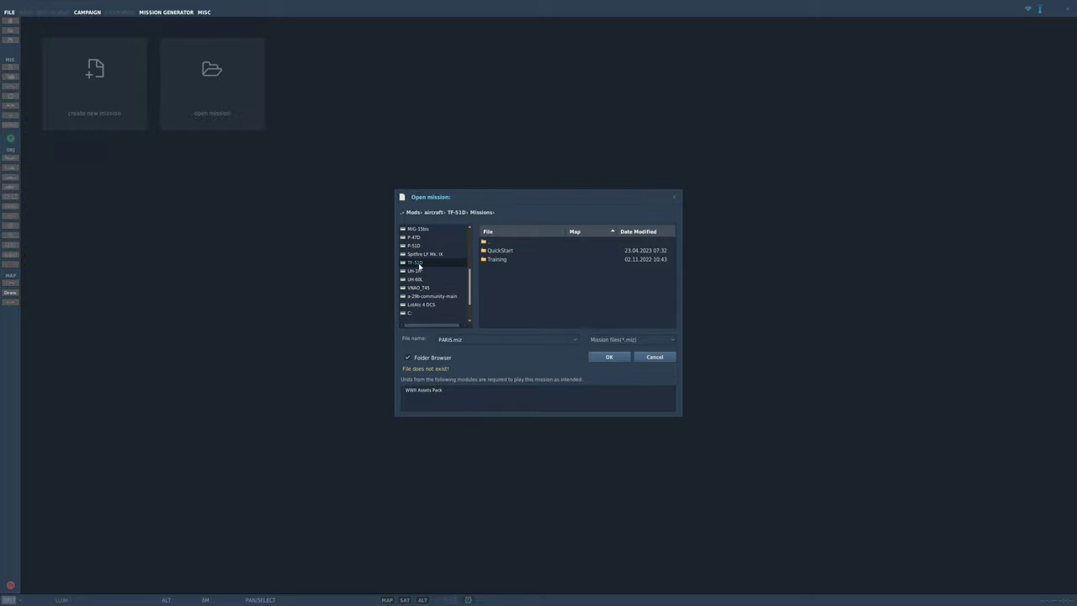
pyautogui.click(496, 250)
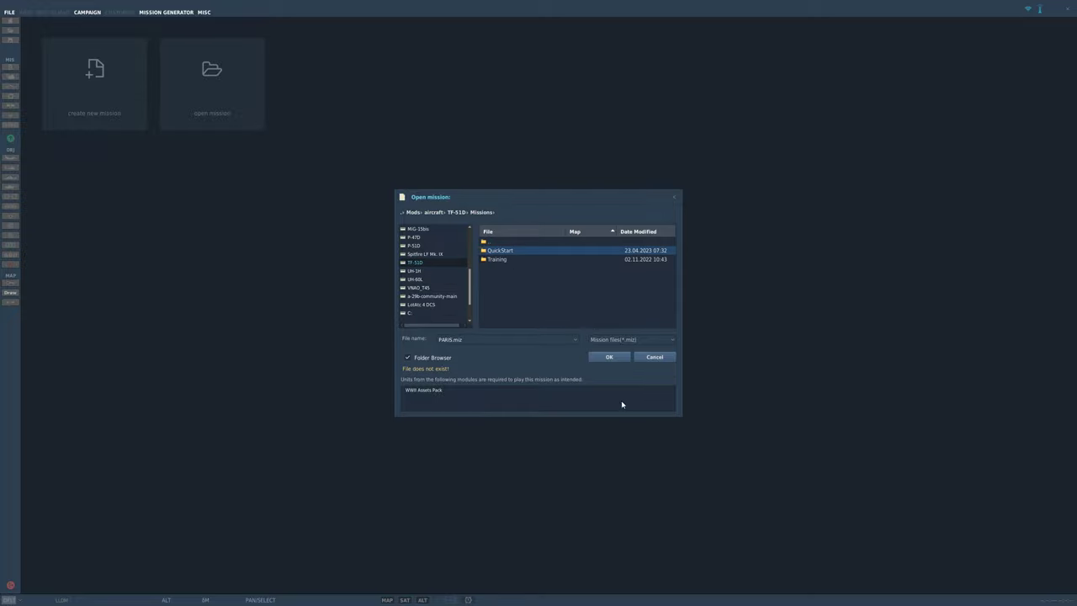
pyautogui.click(609, 357)
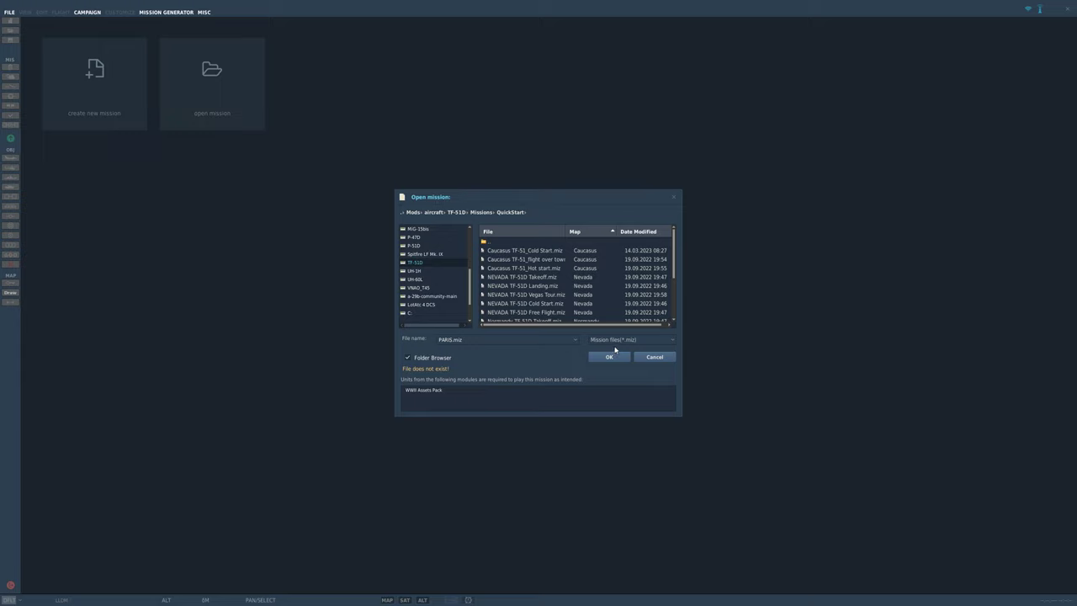
# - Sort the mission files by map and open Normandy TF-51D Takeoff.miz
pyautogui.click(606, 231)
pyautogui.scroll(-3, 619, 297)
pyautogui.scroll(2, 620, 298)
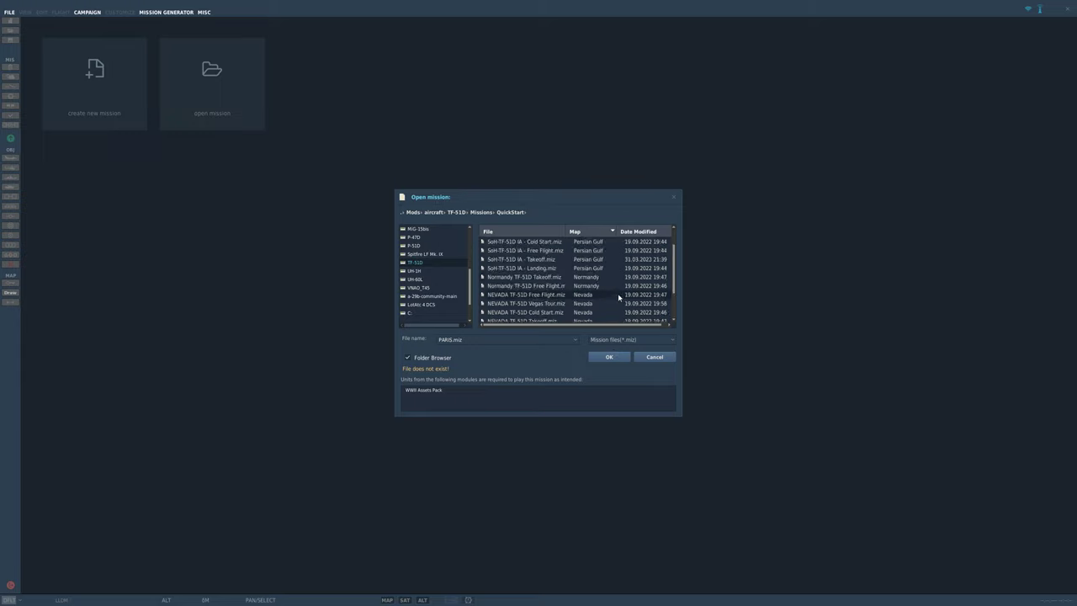
pyautogui.click(545, 280)
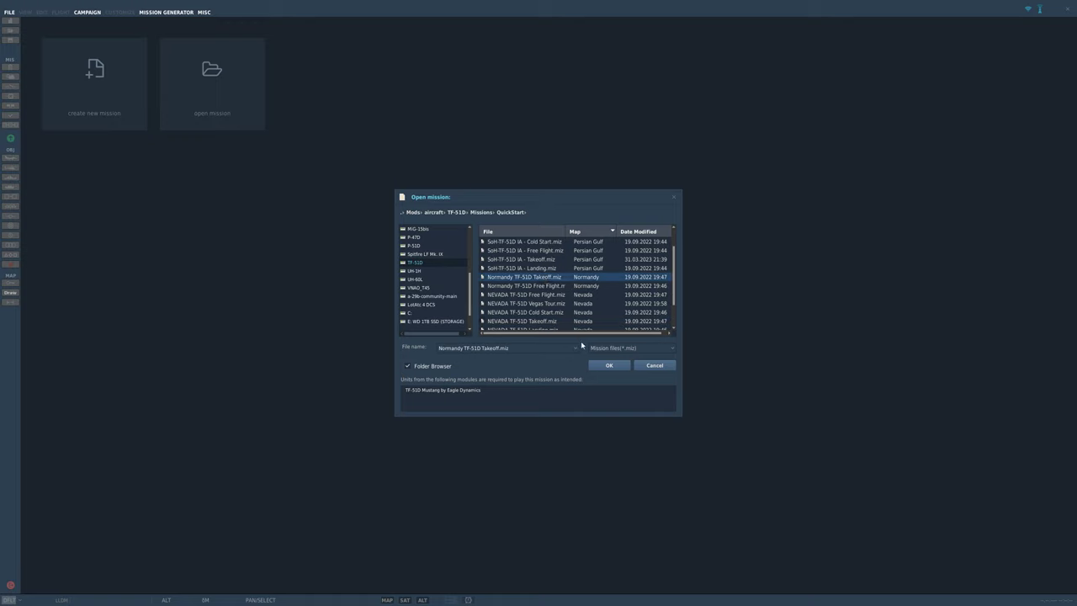
pyautogui.click(609, 365)
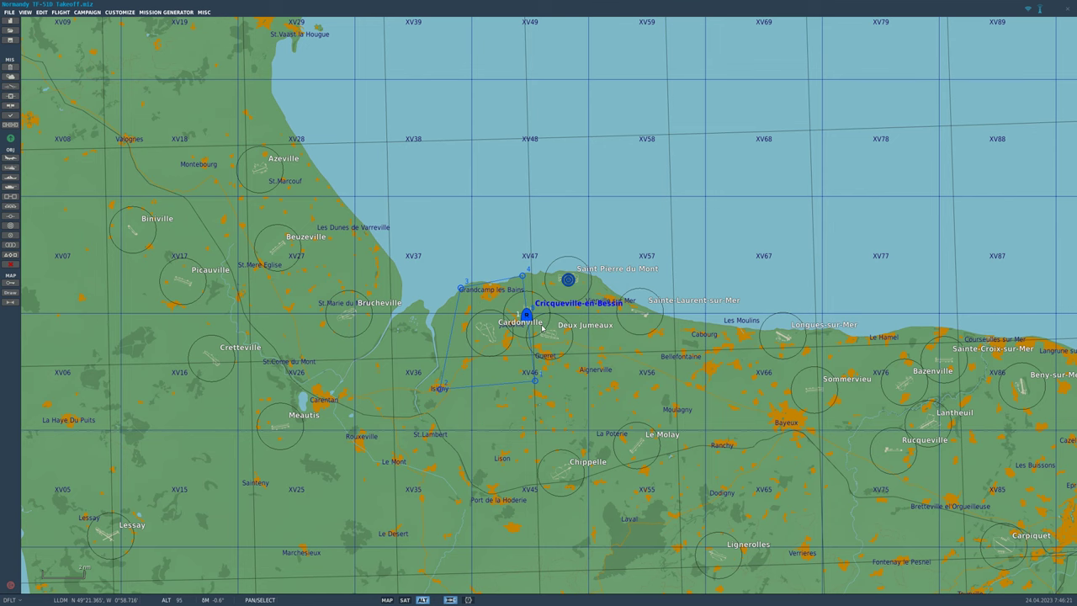
# - Add a new USA airplane group on the map over Kenley airfield, south of London
pyautogui.scroll(2, 535, 327)
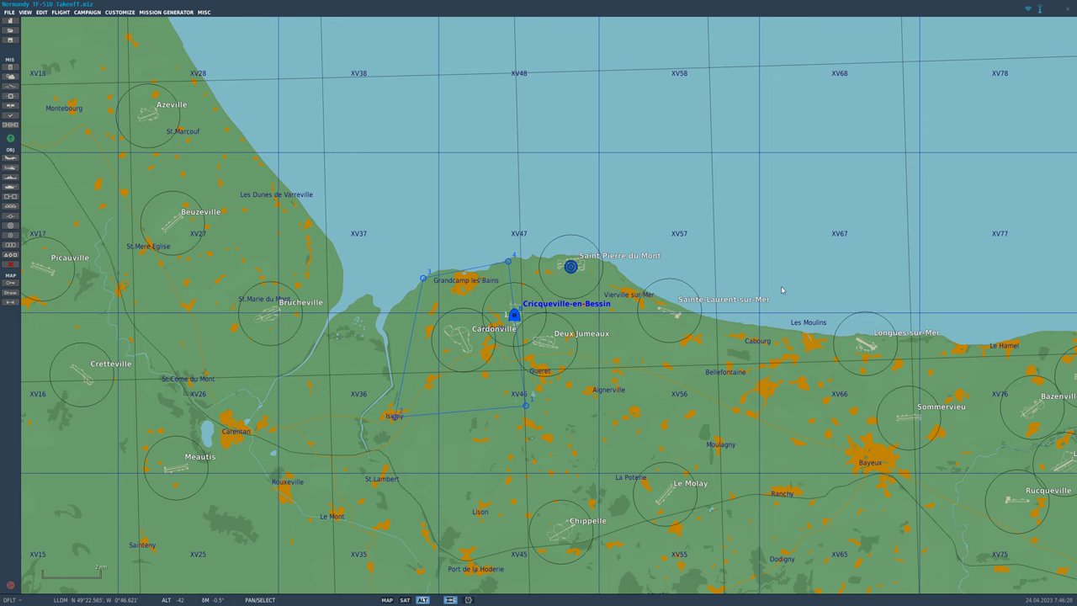
pyautogui.scroll(-3, 779, 293)
pyautogui.scroll(-2, 779, 294)
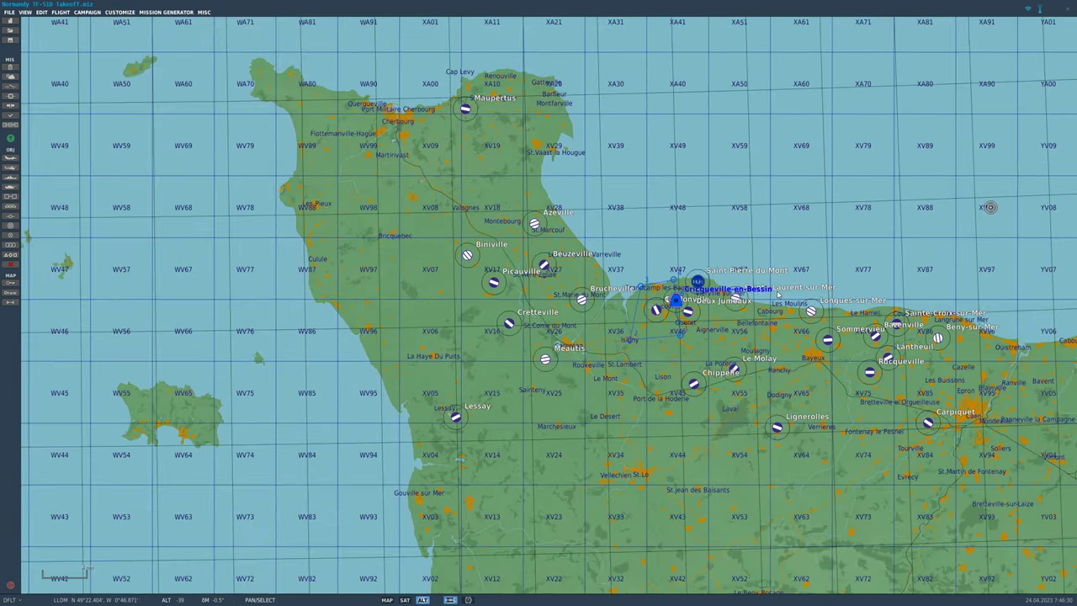
pyautogui.scroll(-2, 750, 345)
pyautogui.moveTo(749, 345); pyautogui.dragTo(723, 517)
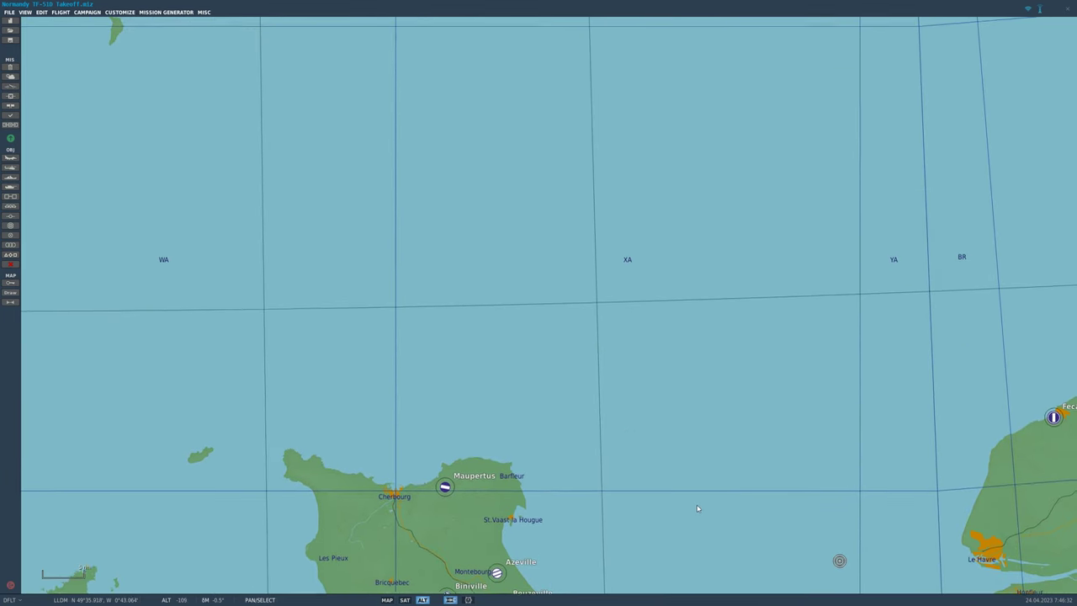
pyautogui.scroll(-1, 845, 274)
pyautogui.moveTo(879, 176); pyautogui.dragTo(764, 472)
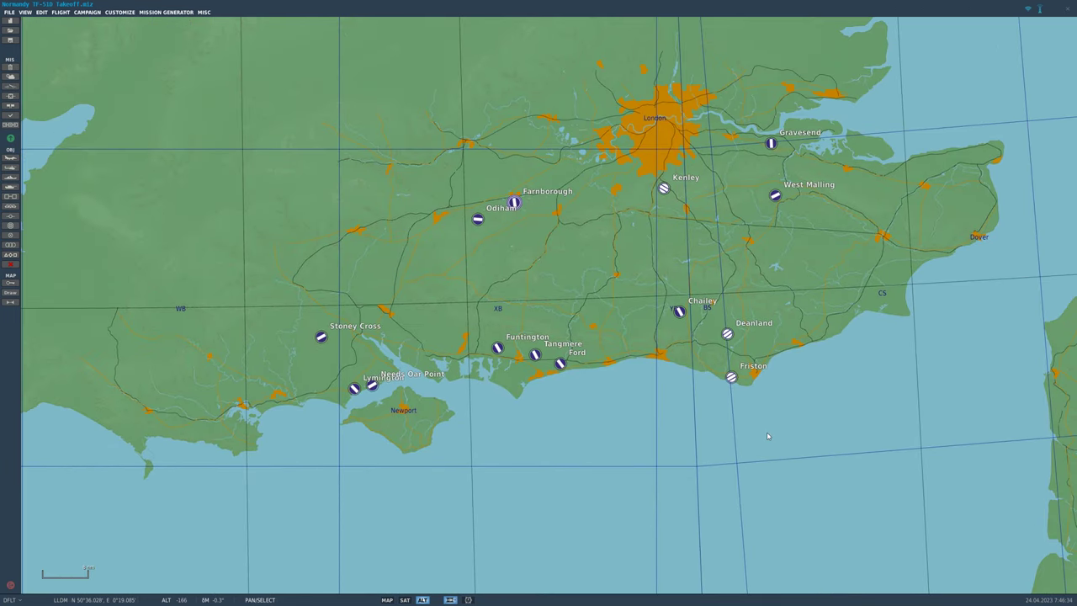
pyautogui.scroll(1, 722, 189)
pyautogui.scroll(1, 719, 223)
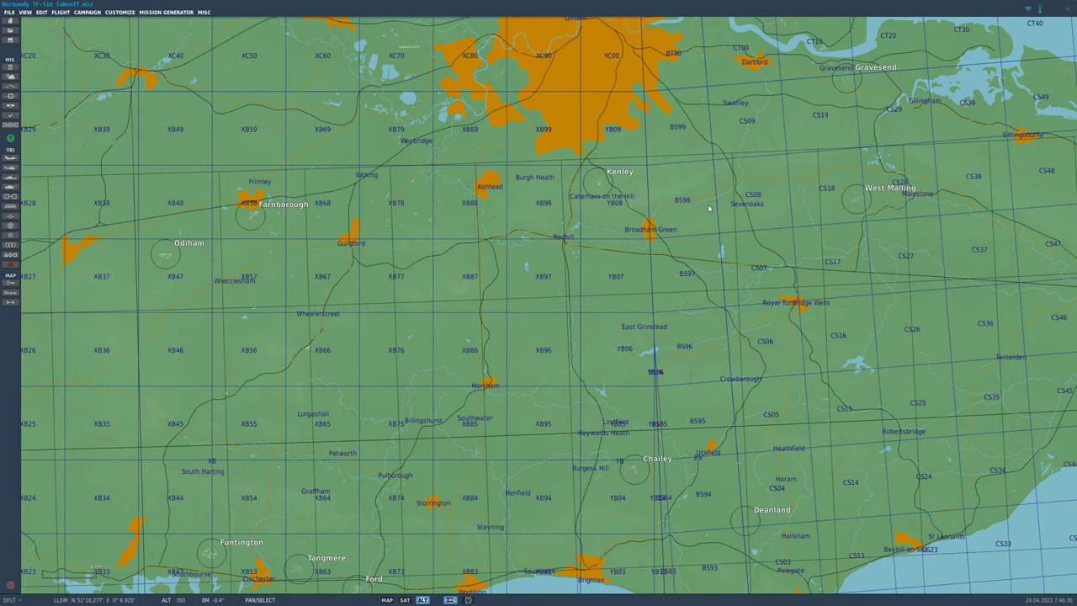
pyautogui.click(10, 160)
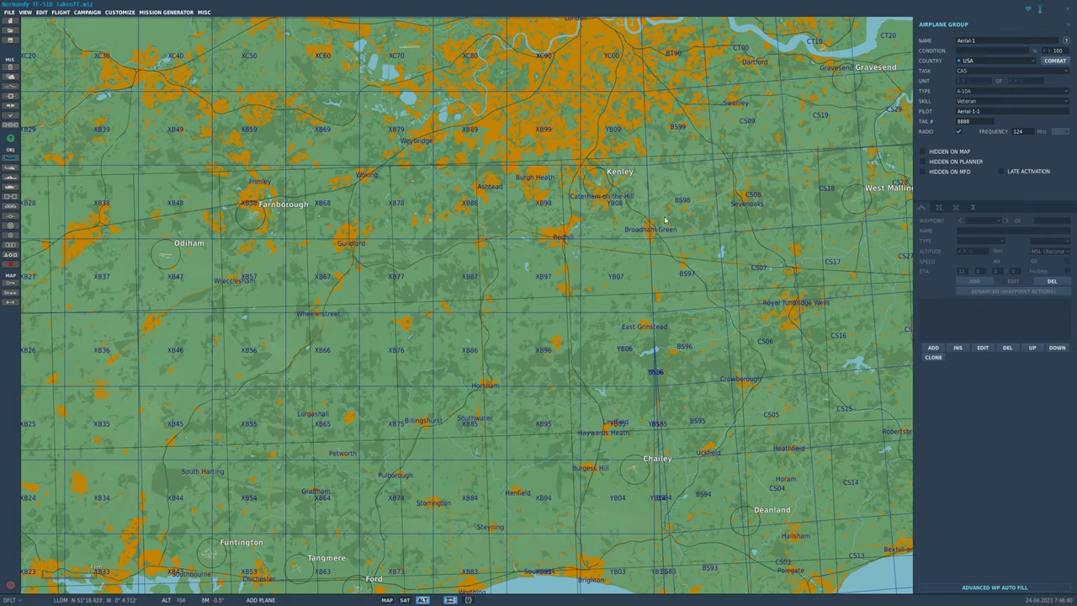
pyautogui.scroll(1, 613, 202)
pyautogui.click(590, 169)
pyautogui.scroll(2, 589, 169)
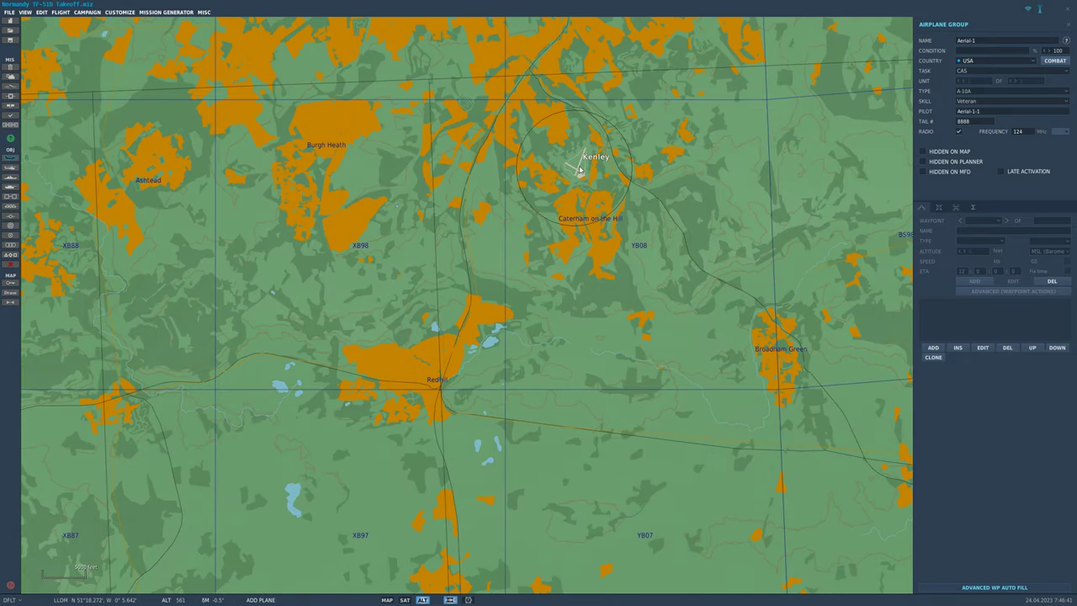
# - Set the new airplane's skill to Client and its type to P-51D-30-NA
pyautogui.click(968, 102)
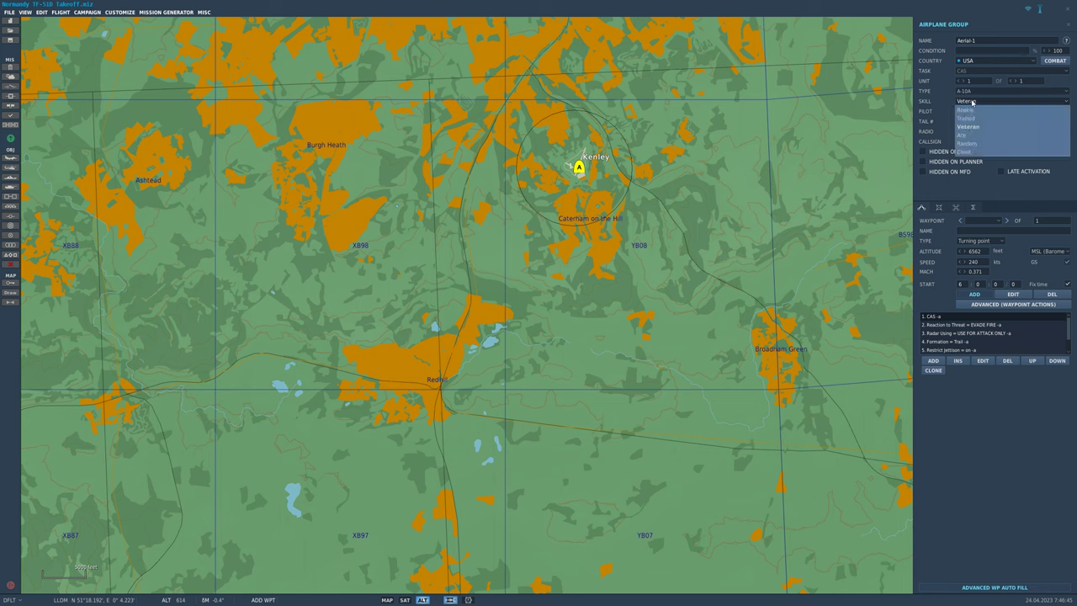
pyautogui.click(974, 152)
pyautogui.click(980, 90)
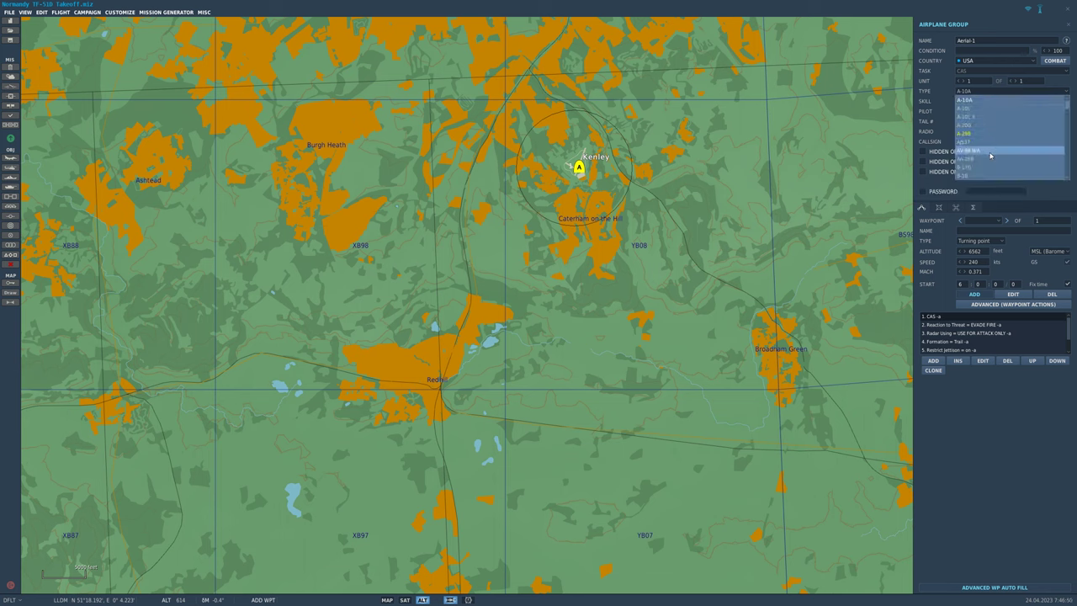
pyautogui.scroll(-10, 989, 163)
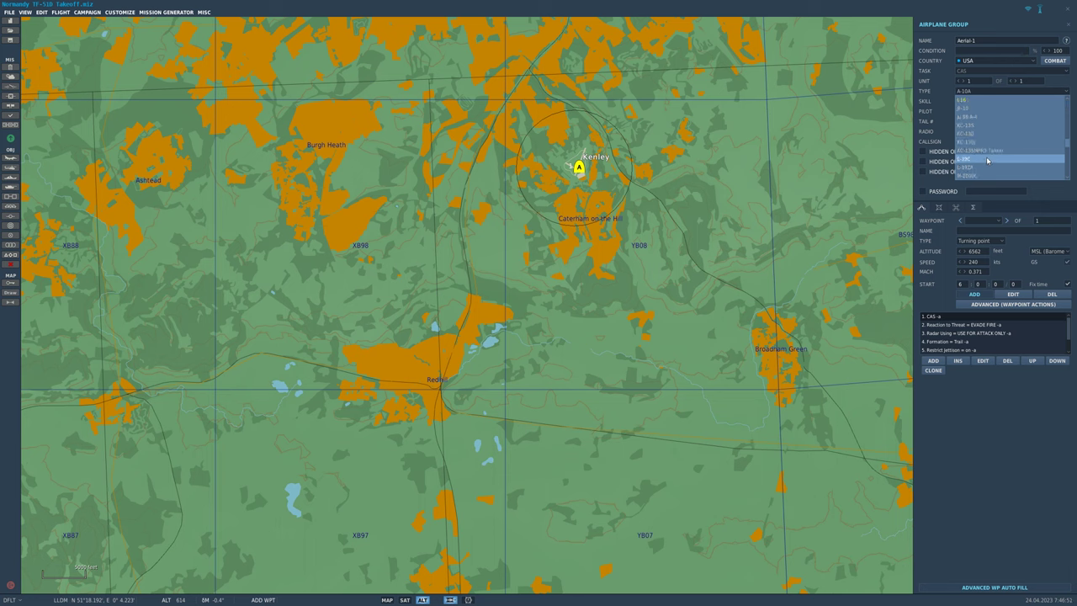
pyautogui.scroll(-10, 987, 155)
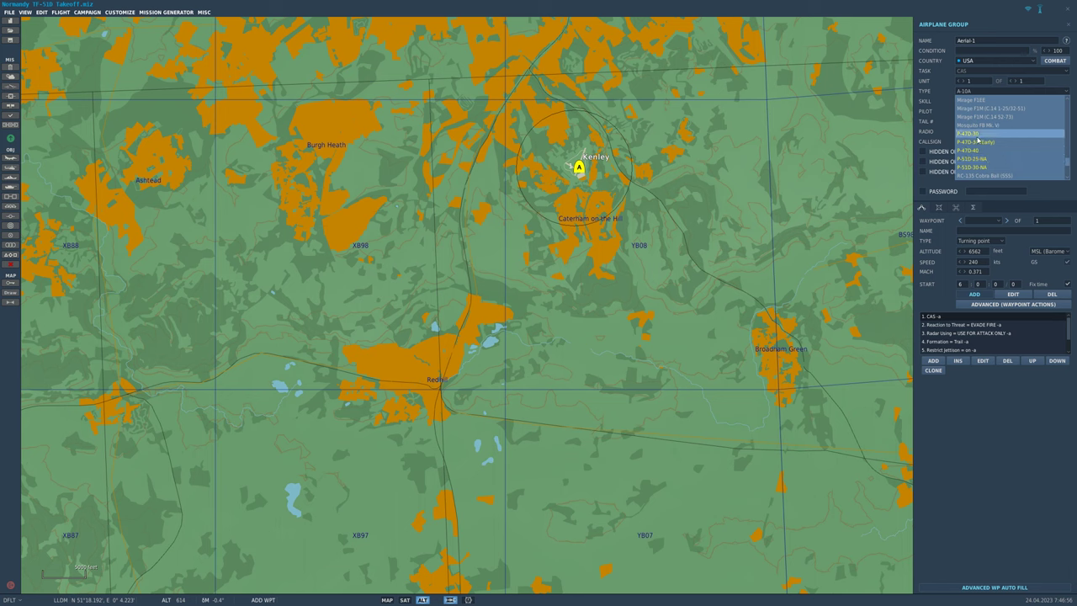
pyautogui.scroll(-1, 980, 140)
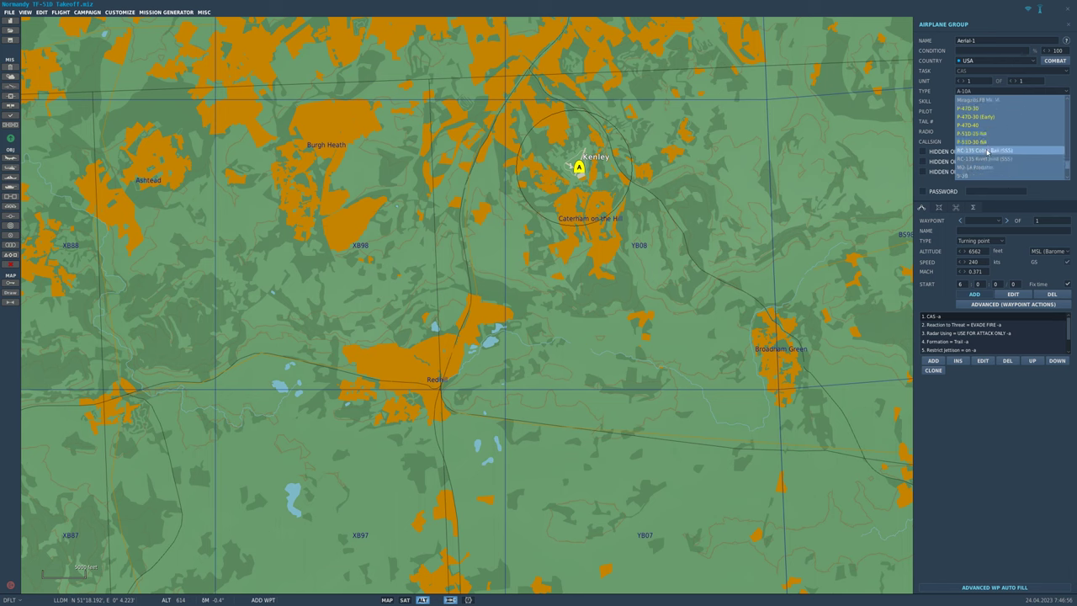
pyautogui.click(986, 145)
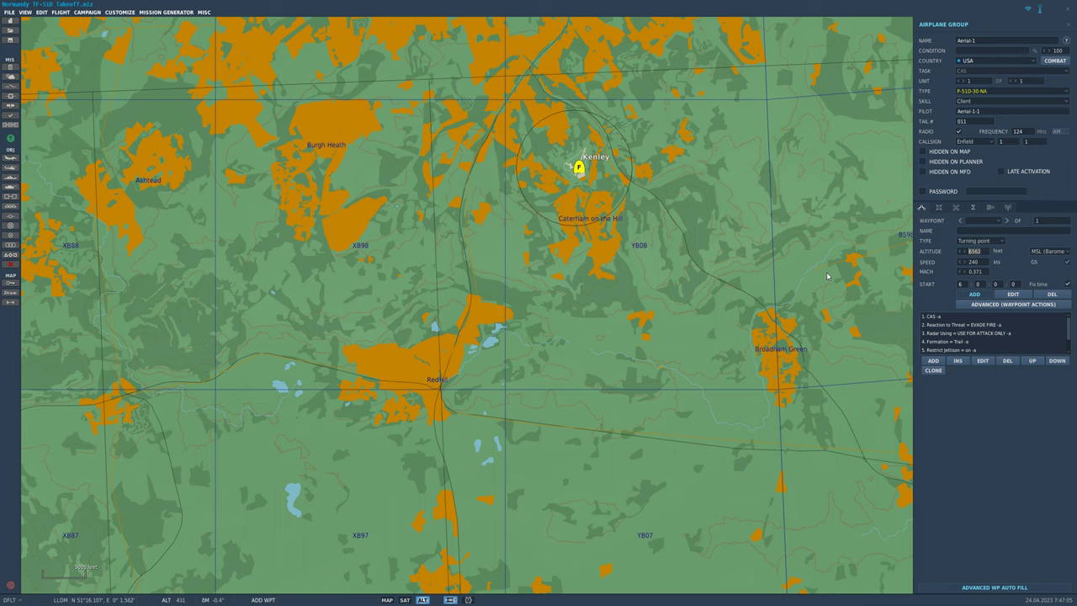
# - Set the airplane's starting waypoint altitude to 2000 feet and speed to 200 knots
pyautogui.write('2000')
pyautogui.click(983, 264)
pyautogui.write('200')
# - Show the P-51D's paint and loadout and apply the 84th FS paint scheme
pyautogui.click(939, 207)
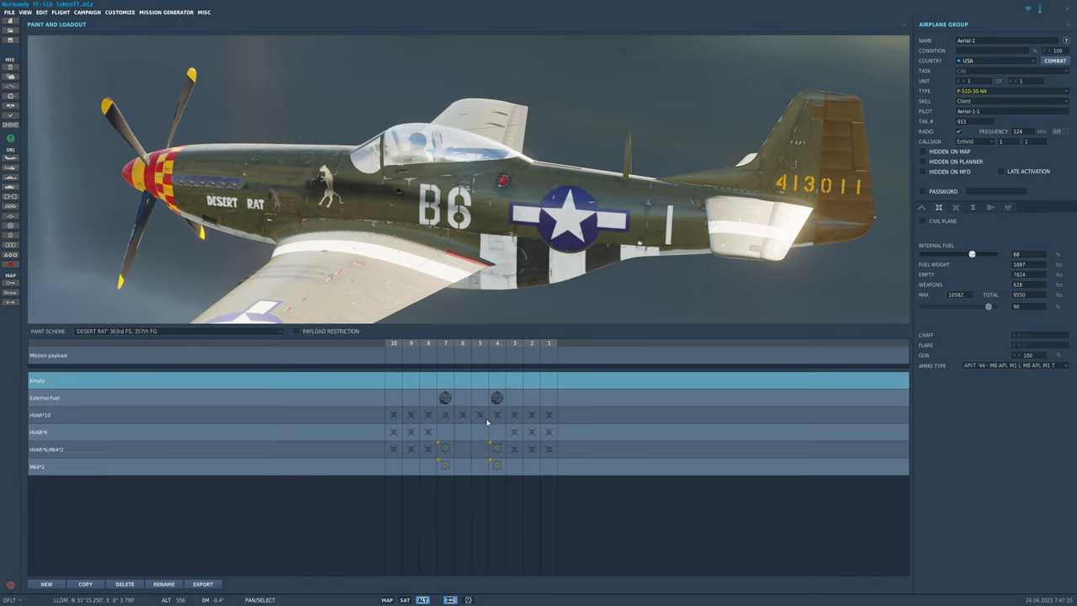
pyautogui.click(177, 330)
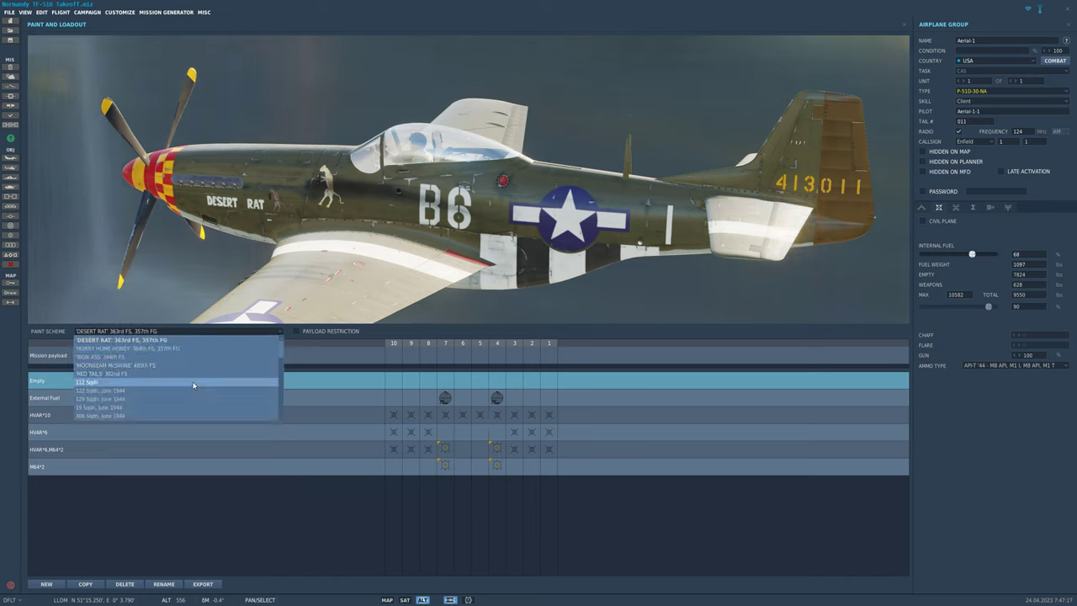
pyautogui.scroll(-2, 192, 385)
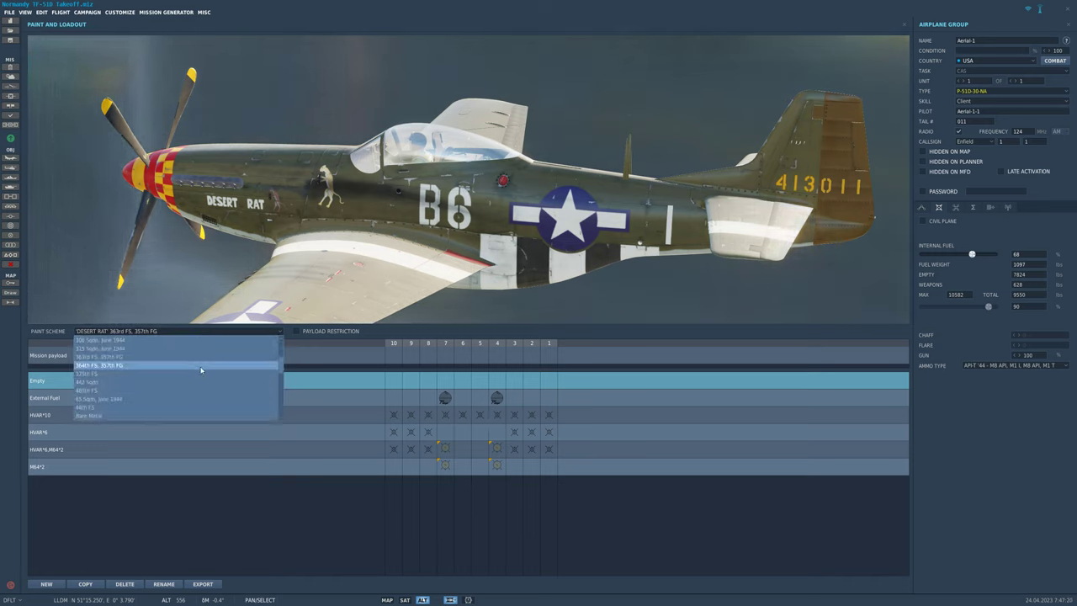
pyautogui.scroll(-1, 143, 395)
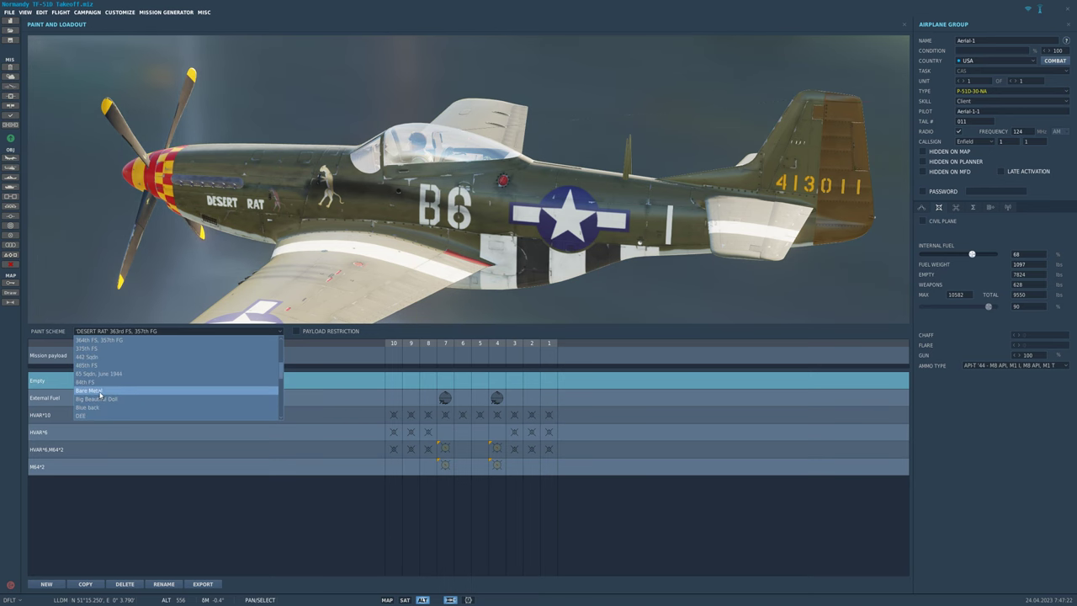
pyautogui.click(101, 383)
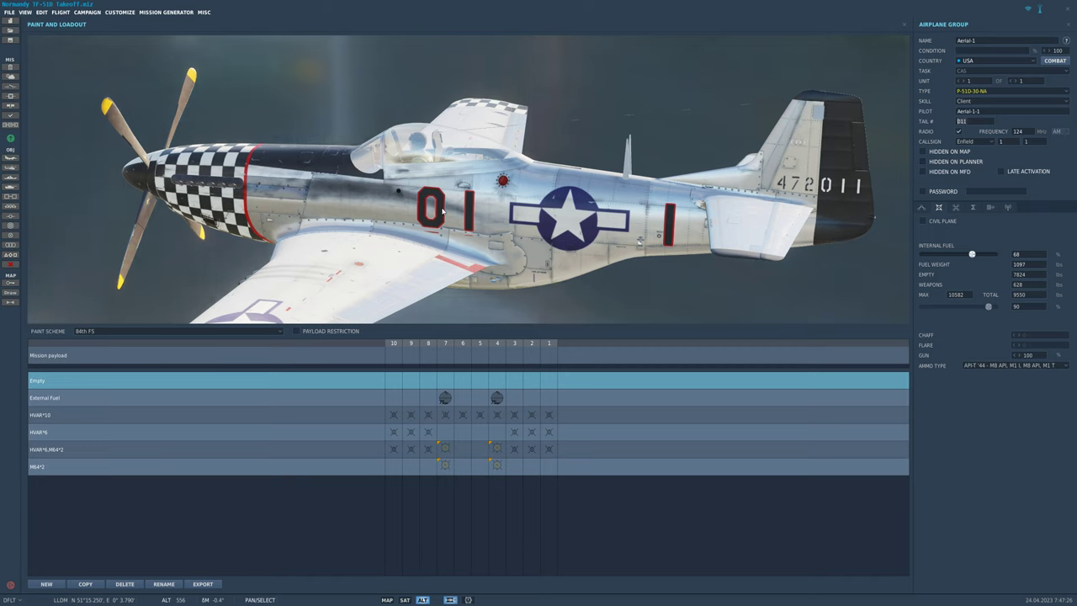
pyautogui.write('wd')
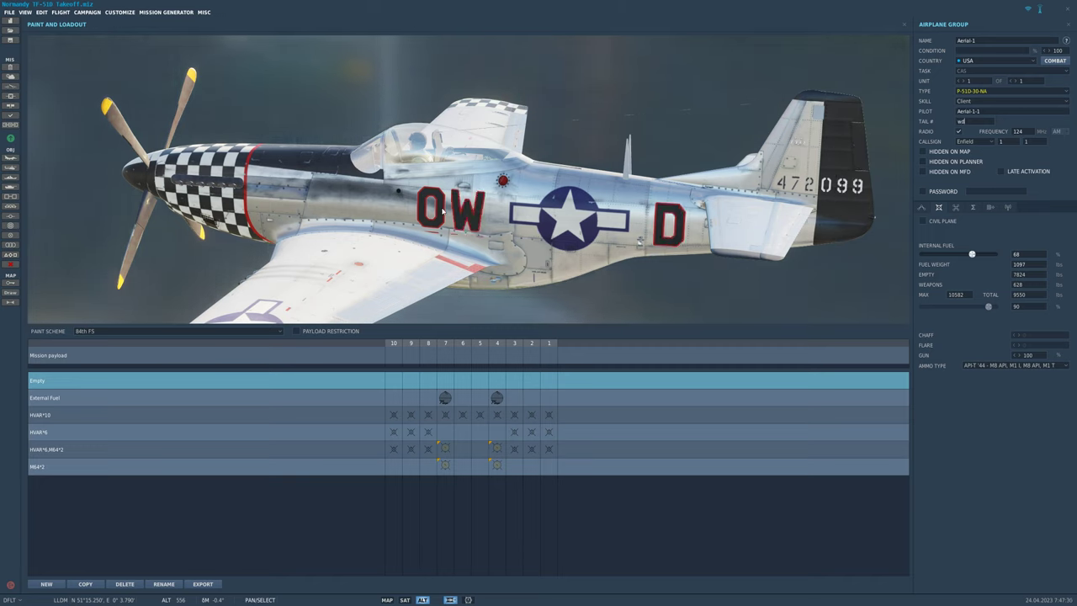
pyautogui.write('1')
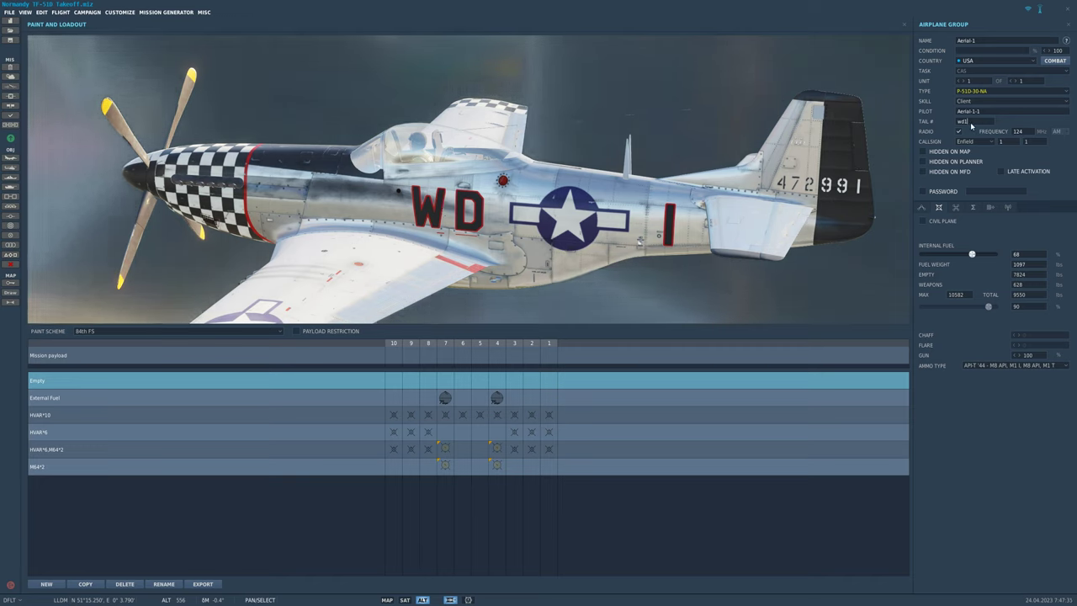
pyautogui.press('BackSpace')
pyautogui.press('BackSpace')
pyautogui.press('BackSpace')
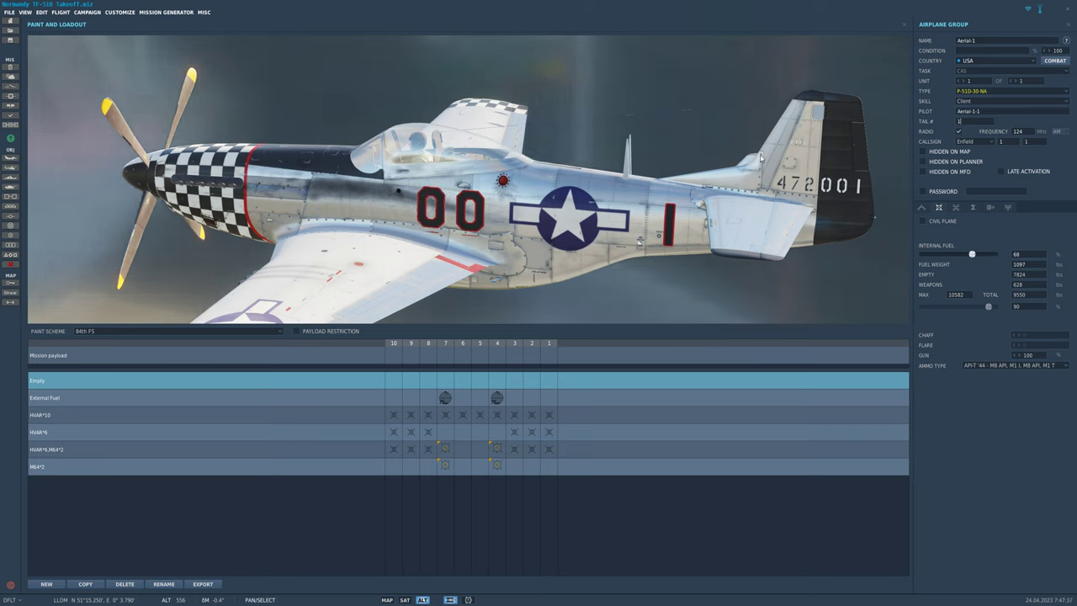
# - Set the P-51D's tail number to 1dw
pyautogui.write('1dw')
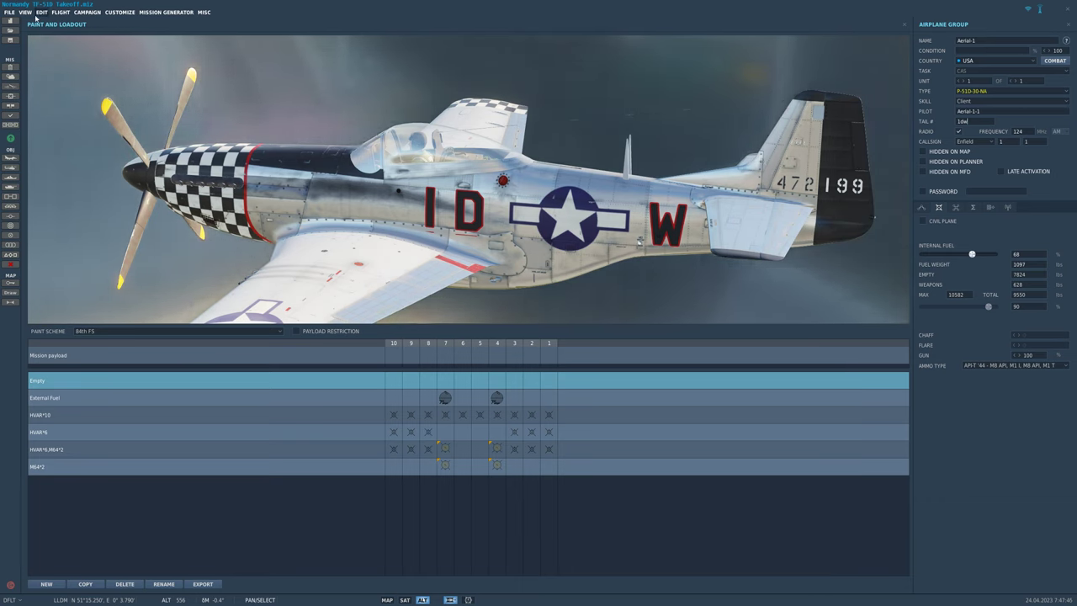
# - Save the mission as LONDON_PARIS_FREEFLIGHT in the NORMANDY folder of My Missions
pyautogui.click(11, 14)
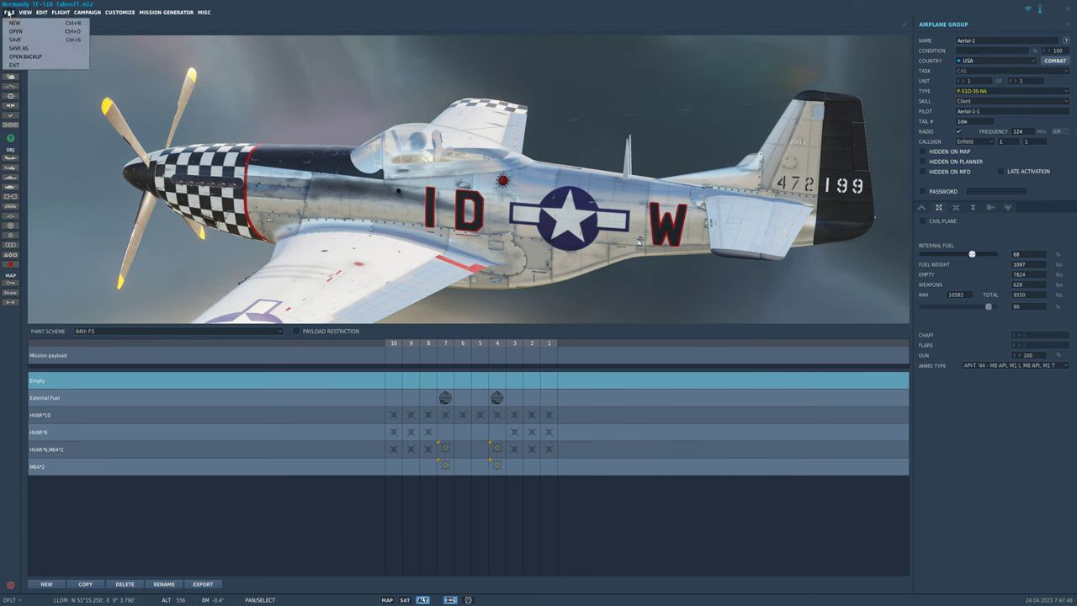
pyautogui.click(15, 48)
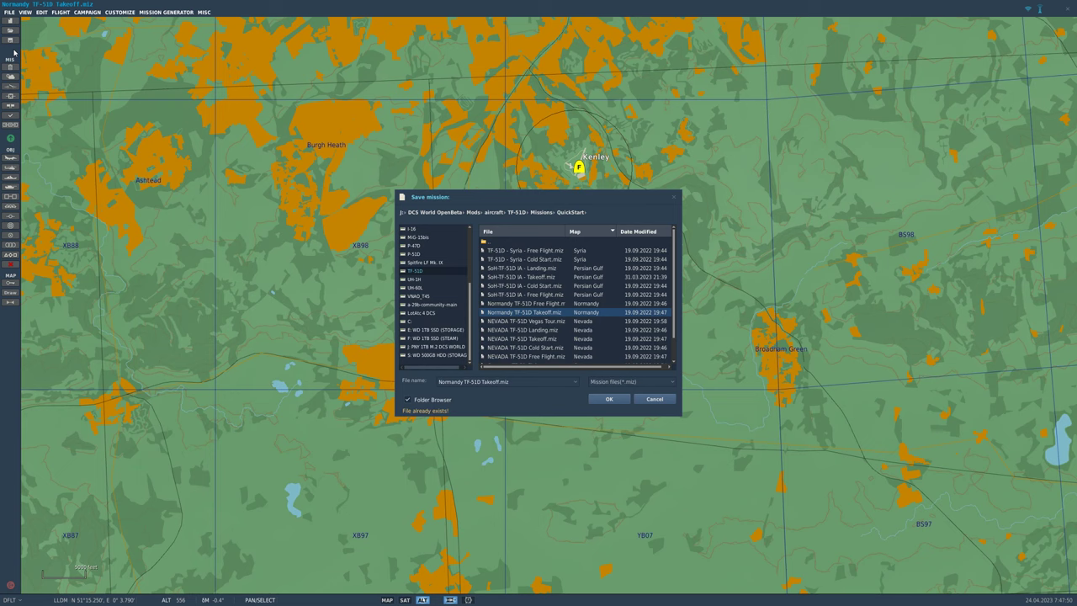
pyautogui.scroll(4, 435, 257)
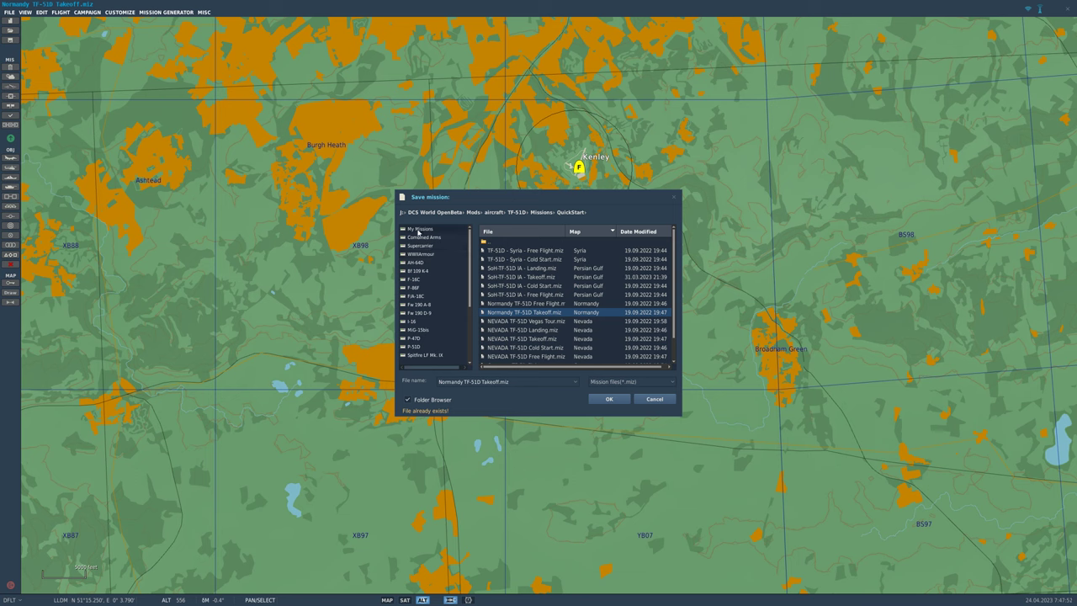
pyautogui.click(418, 231)
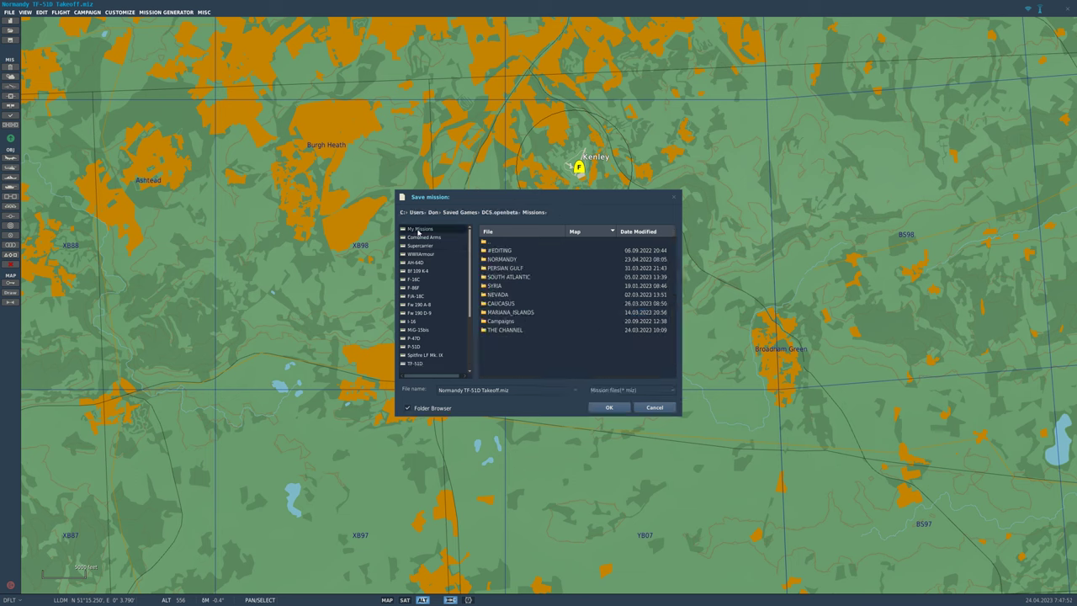
pyautogui.doubleClick(514, 260)
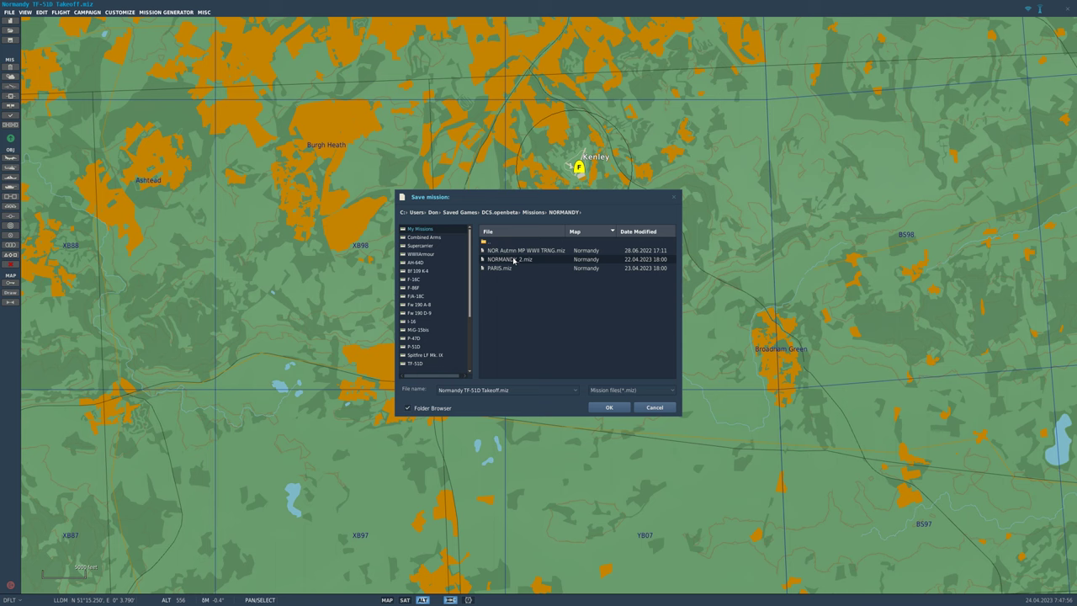
pyautogui.click(454, 389)
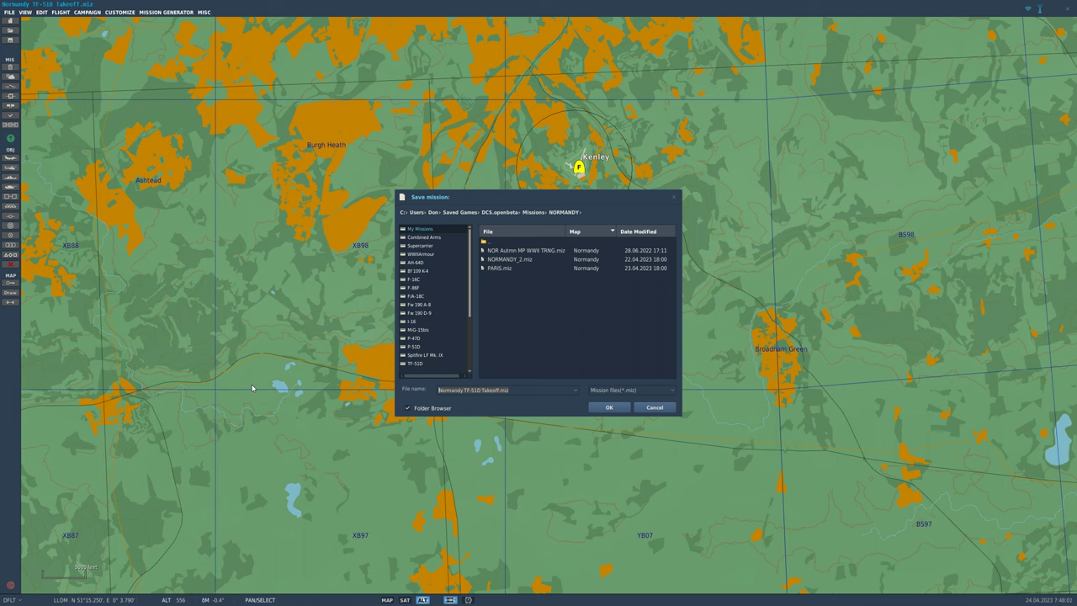
pyautogui.write('L')
pyautogui.write('ONDON_PARIS_FREEFLIGHT')
pyautogui.click(624, 408)
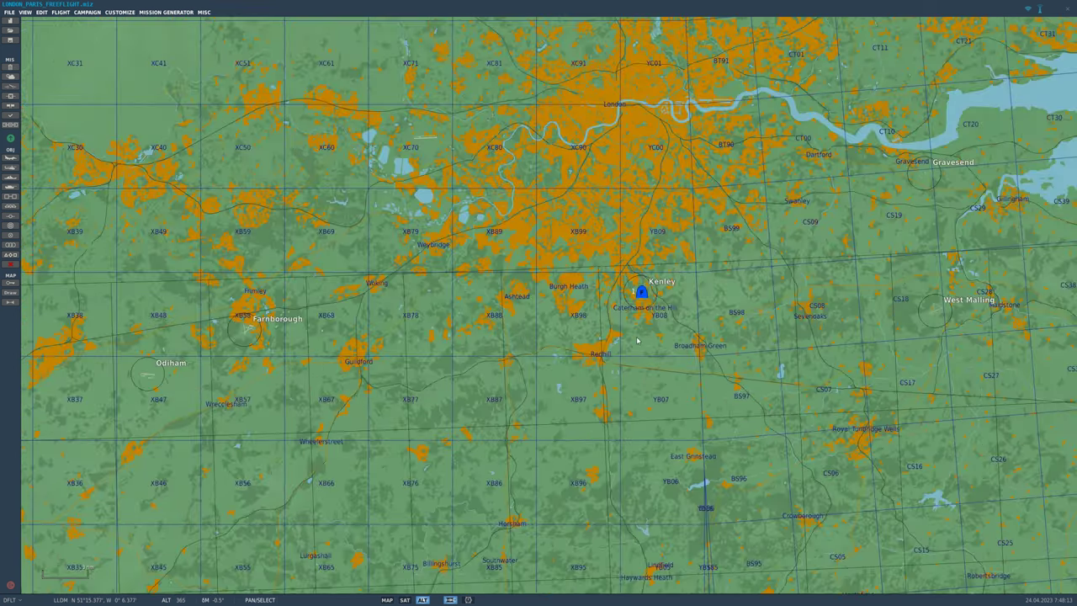
# - Examine the map from Kenley across the Channel to Normandy and Paris
pyautogui.scroll(-3, 636, 339)
pyautogui.moveTo(877, 399); pyautogui.dragTo(459, 369)
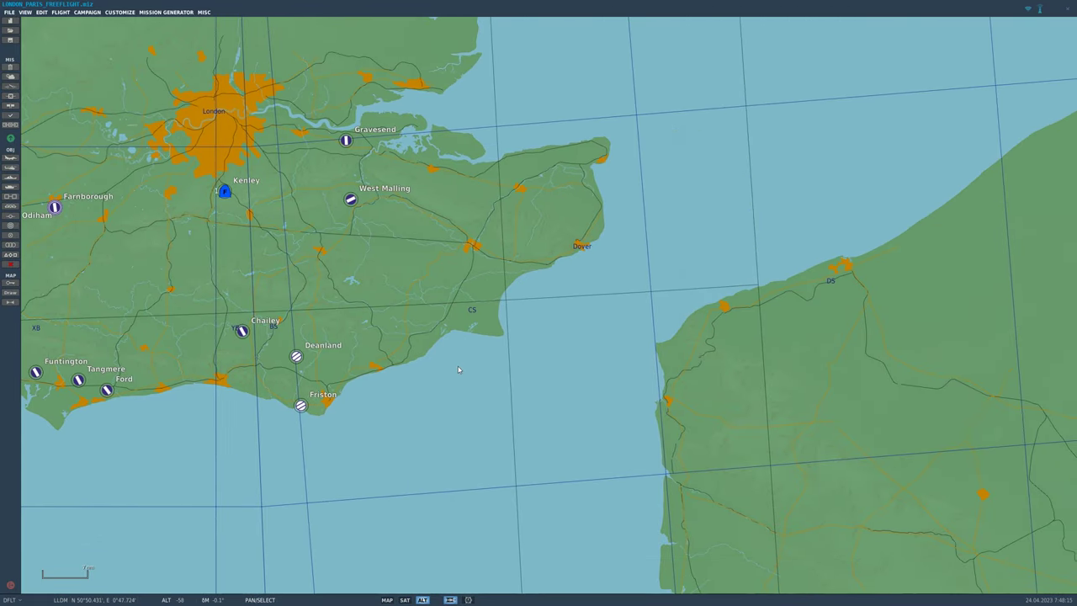
pyautogui.scroll(-3, 458, 369)
pyautogui.moveTo(757, 581); pyautogui.dragTo(821, 407)
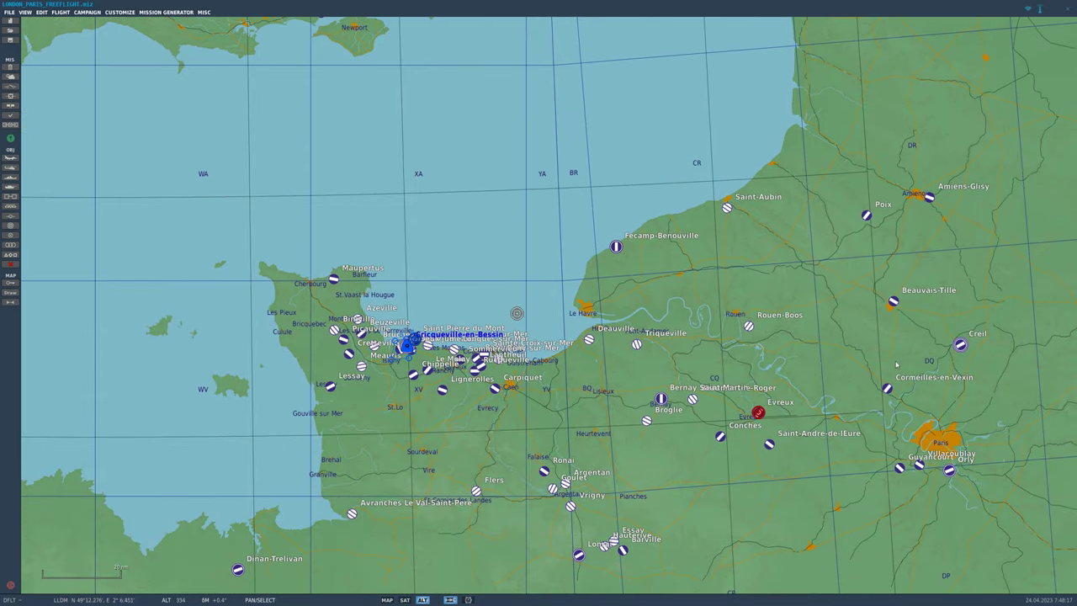
pyautogui.scroll(1, 896, 364)
pyautogui.moveTo(677, 63); pyautogui.dragTo(690, 336)
pyautogui.scroll(-1, 689, 331)
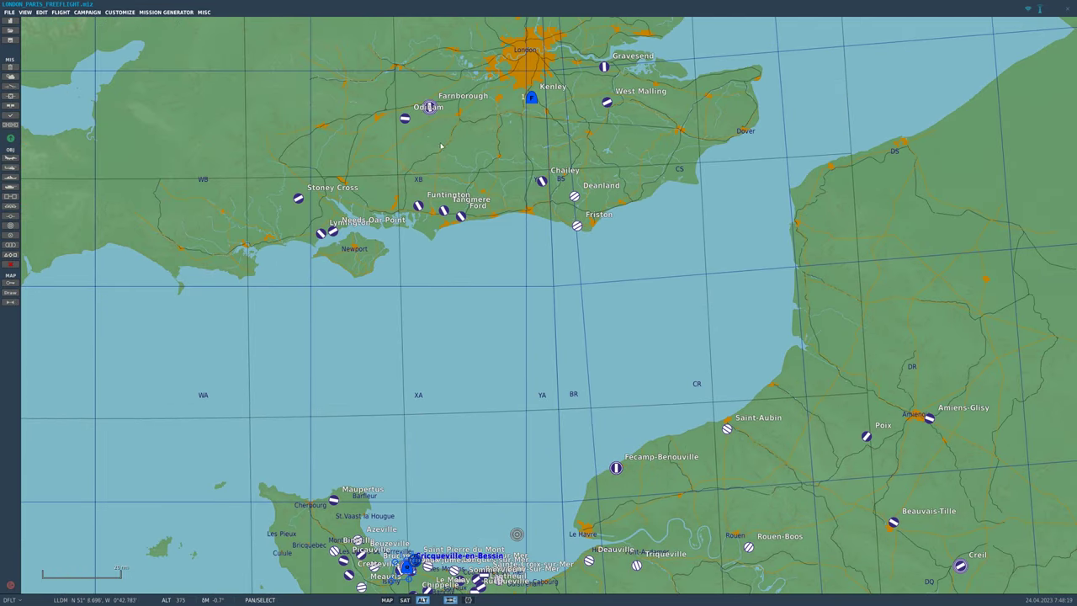
# - Try to copy the P-51D group at Kenley to a spot over Paris
pyautogui.click(531, 99)
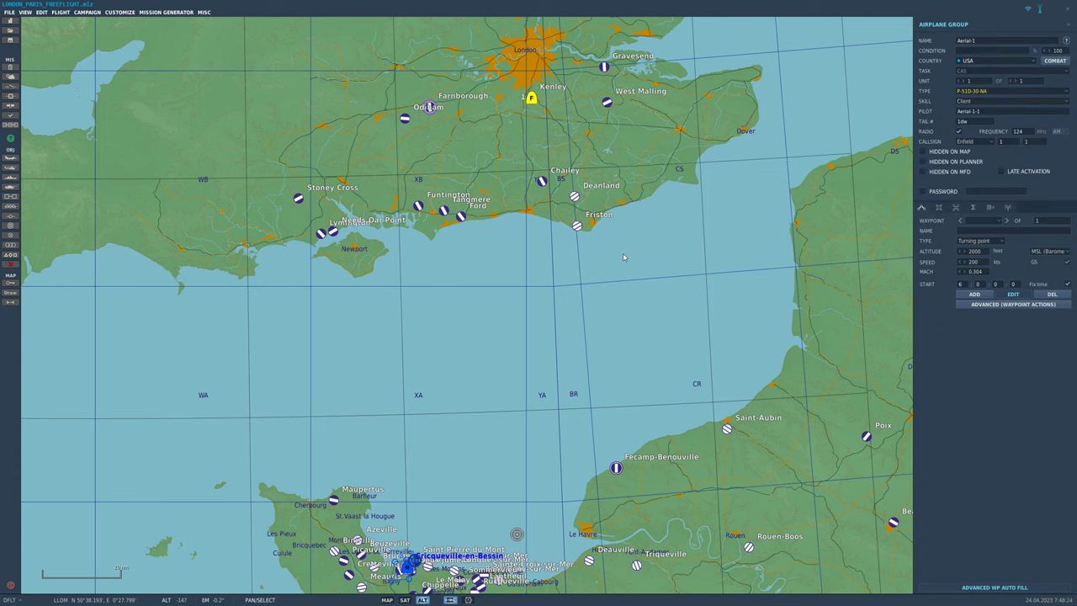
pyautogui.scroll(-1, 623, 256)
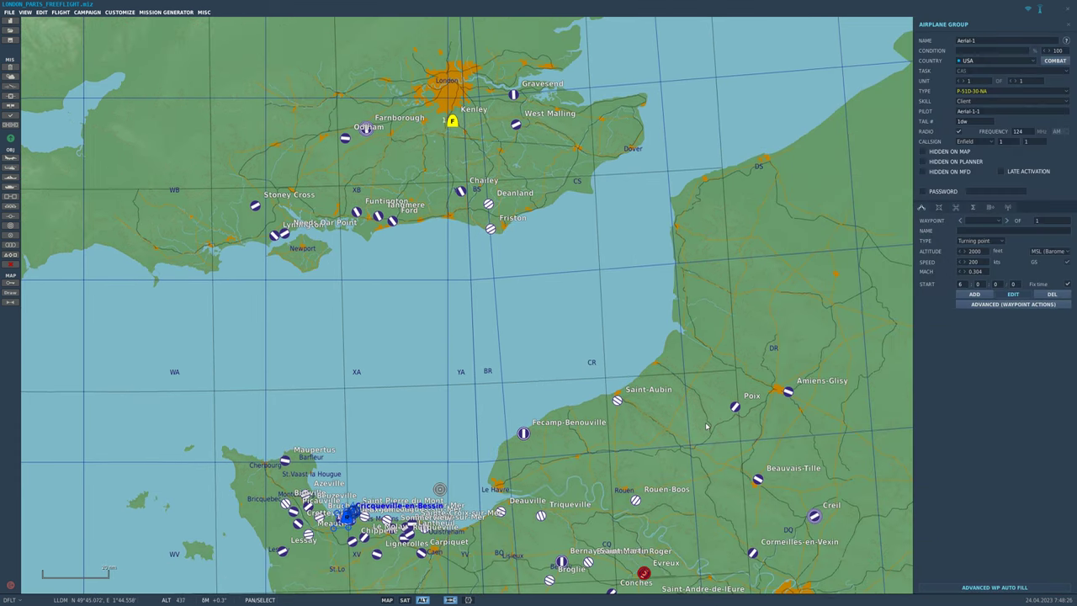
pyautogui.moveTo(622, 256); pyautogui.dragTo(625, 157)
pyautogui.moveTo(508, 70); pyautogui.dragTo(508, 166)
pyautogui.click(453, 108)
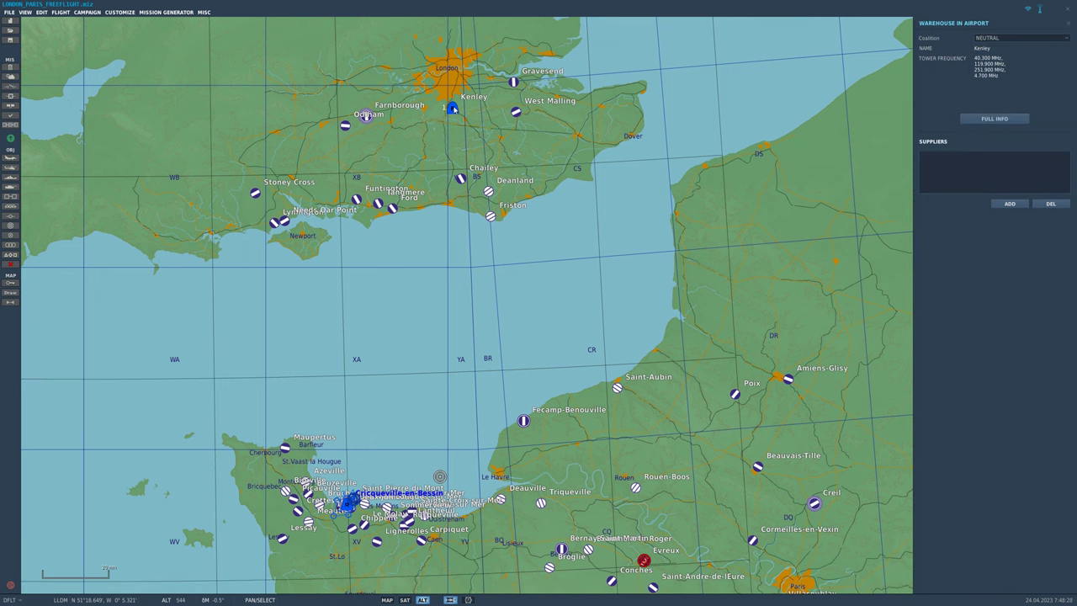
pyautogui.scroll(3, 768, 487)
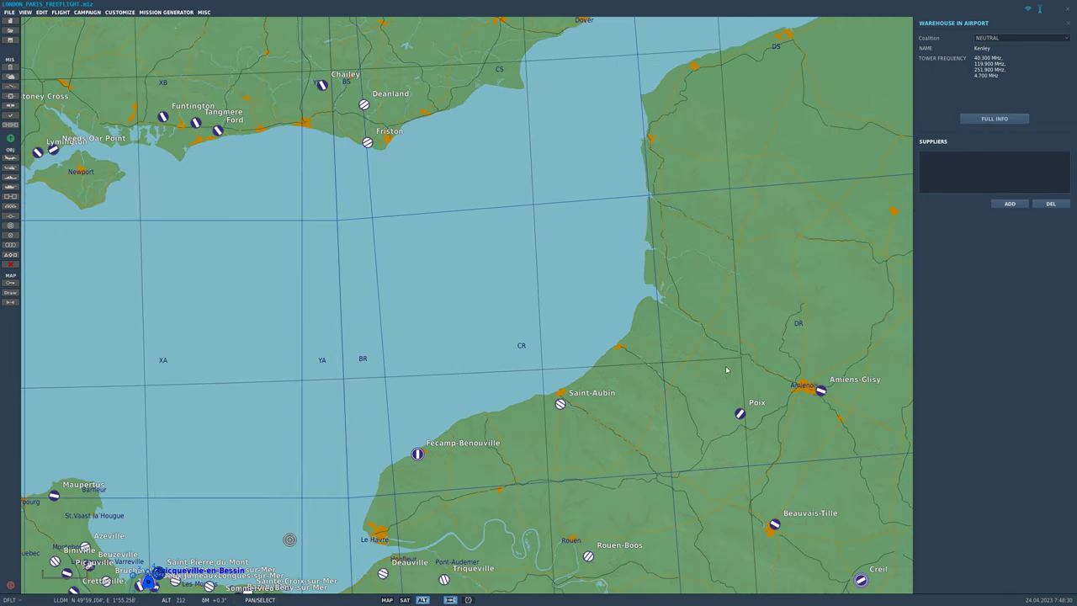
pyautogui.scroll(3, 768, 486)
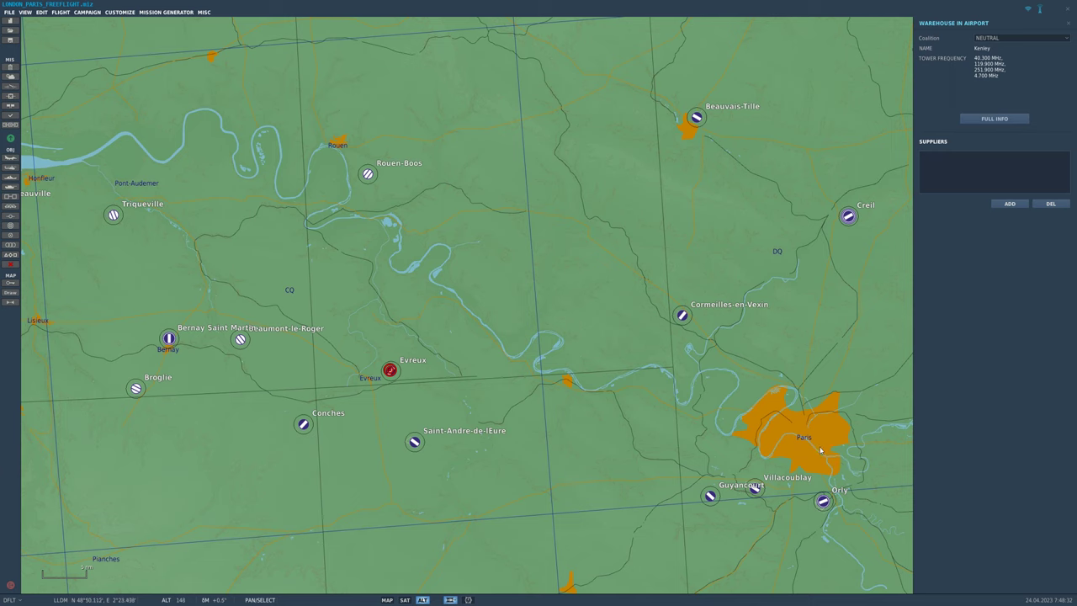
pyautogui.click(814, 450)
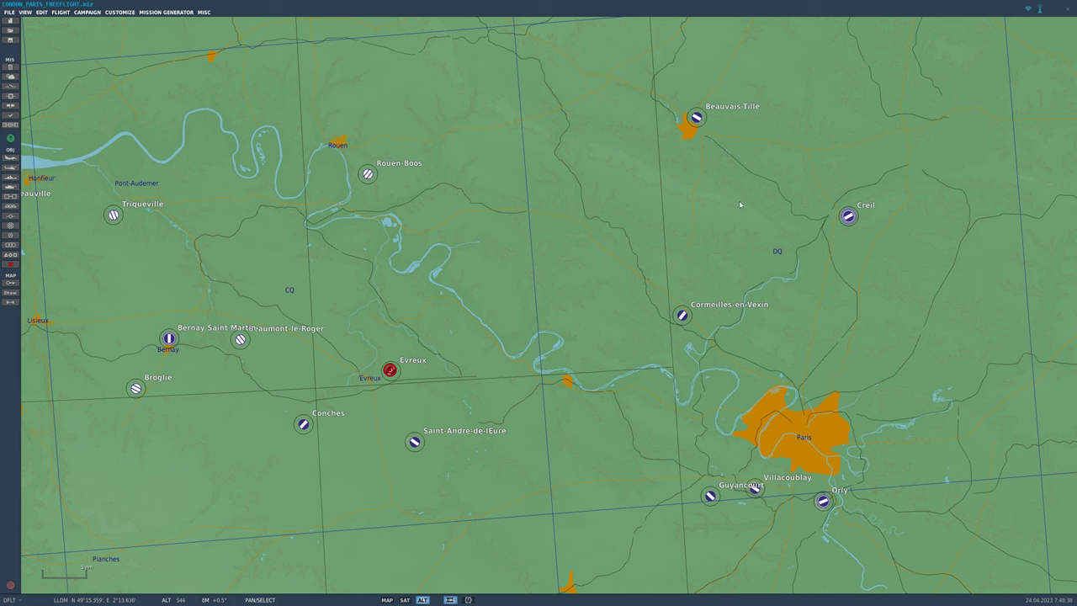
# - Copy the P-51D group at Kenley and place the duplicate over Paris
pyautogui.scroll(-2, 518, 45)
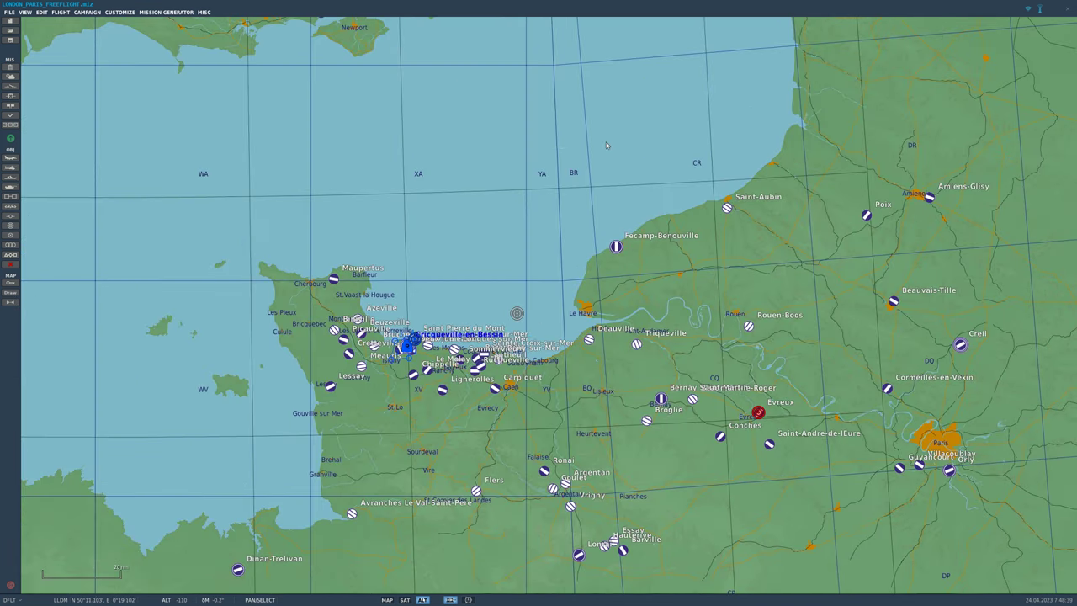
pyautogui.moveTo(518, 44); pyautogui.dragTo(518, 205)
pyautogui.click(531, 118)
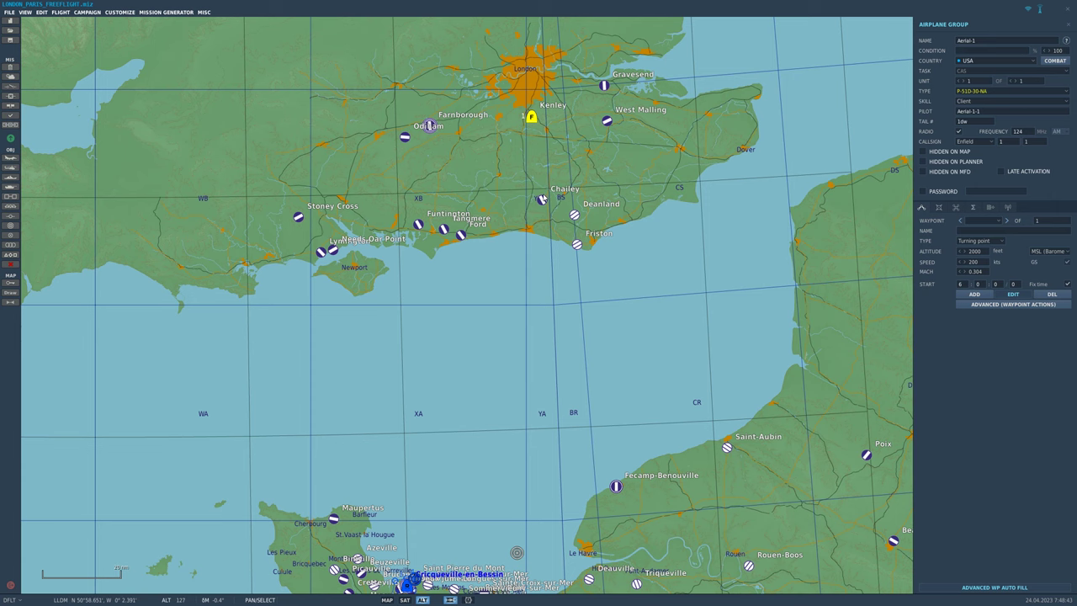
pyautogui.scroll(-1, 609, 315)
pyautogui.click(760, 522)
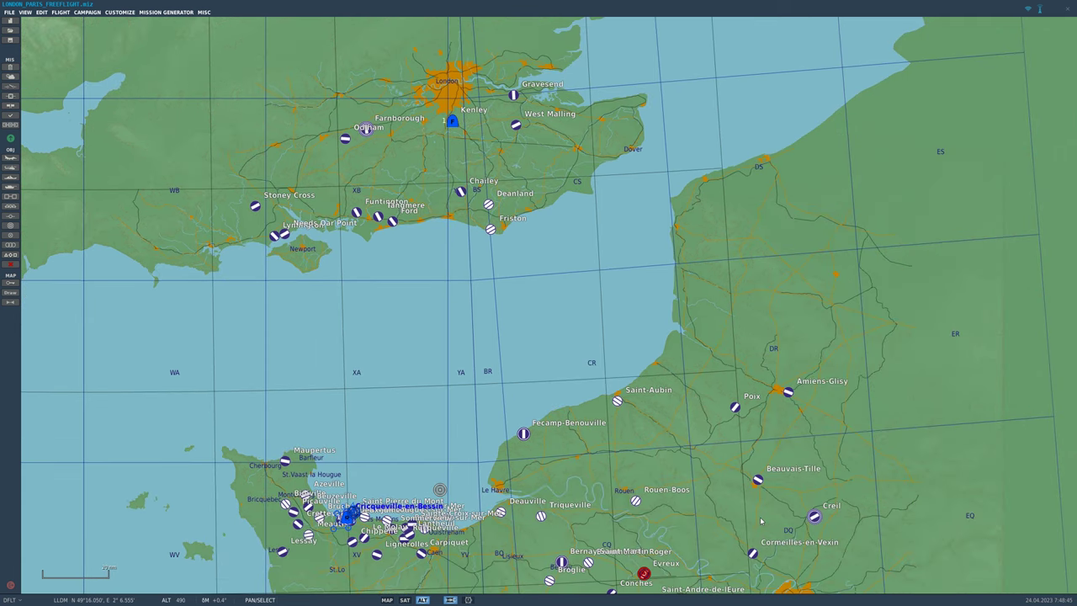
pyautogui.click(760, 521)
pyautogui.moveTo(770, 522); pyautogui.dragTo(791, 444)
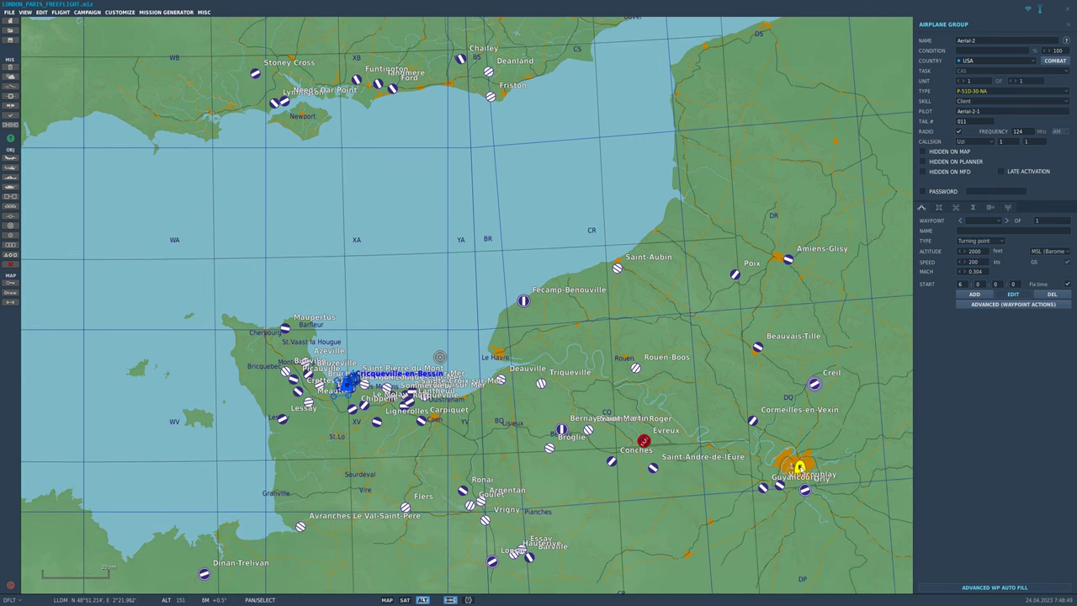
# - Choose USA as the country of the airplane group over Paris and change its type to Bf 109 K-4
pyautogui.scroll(6, 802, 470)
pyautogui.scroll(1, 800, 470)
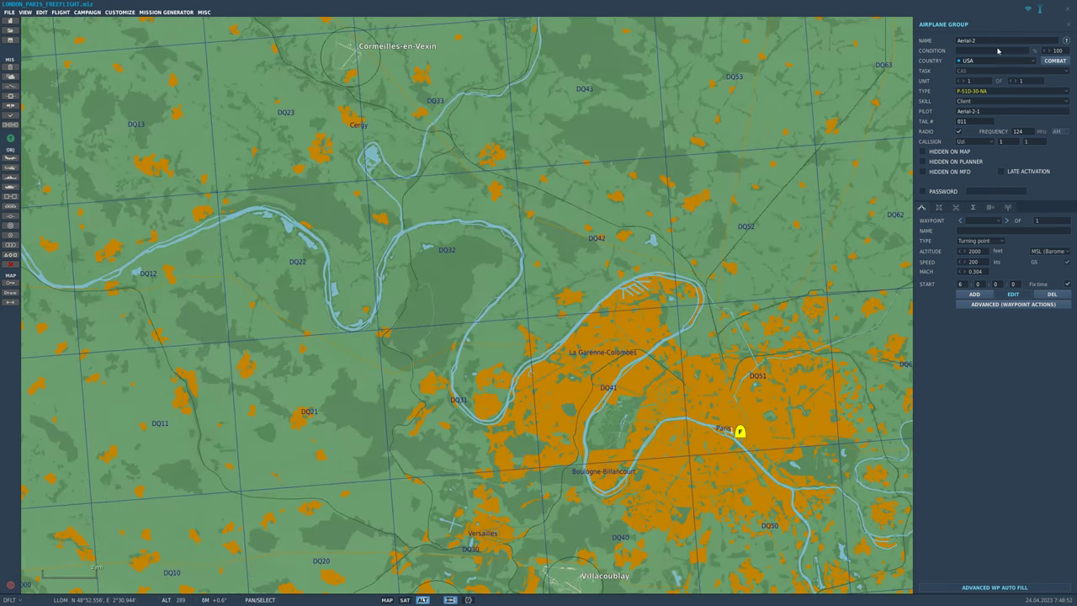
pyautogui.click(983, 61)
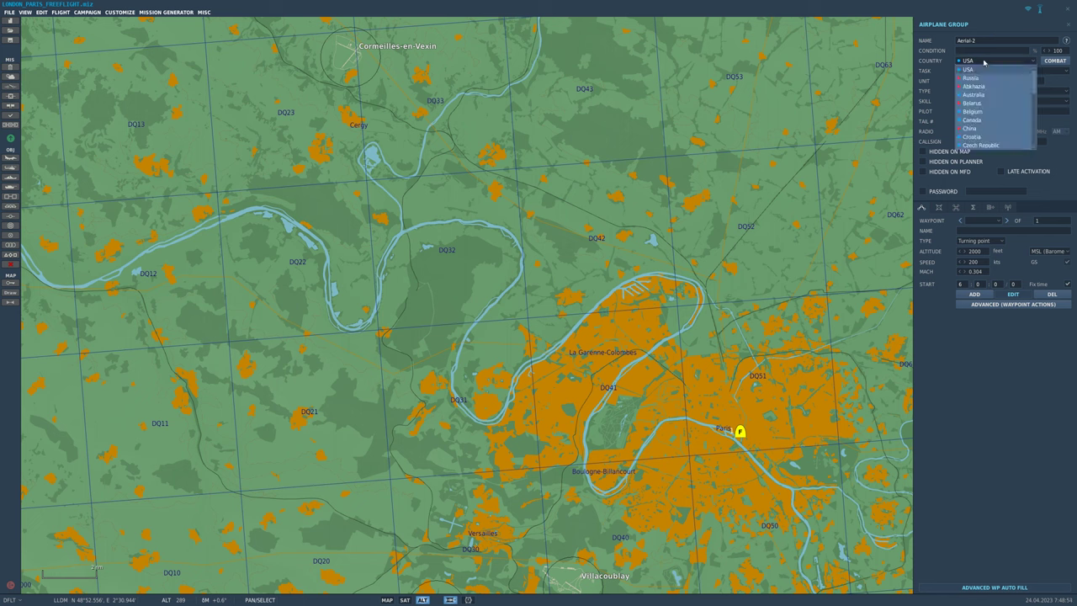
pyautogui.scroll(-10, 986, 116)
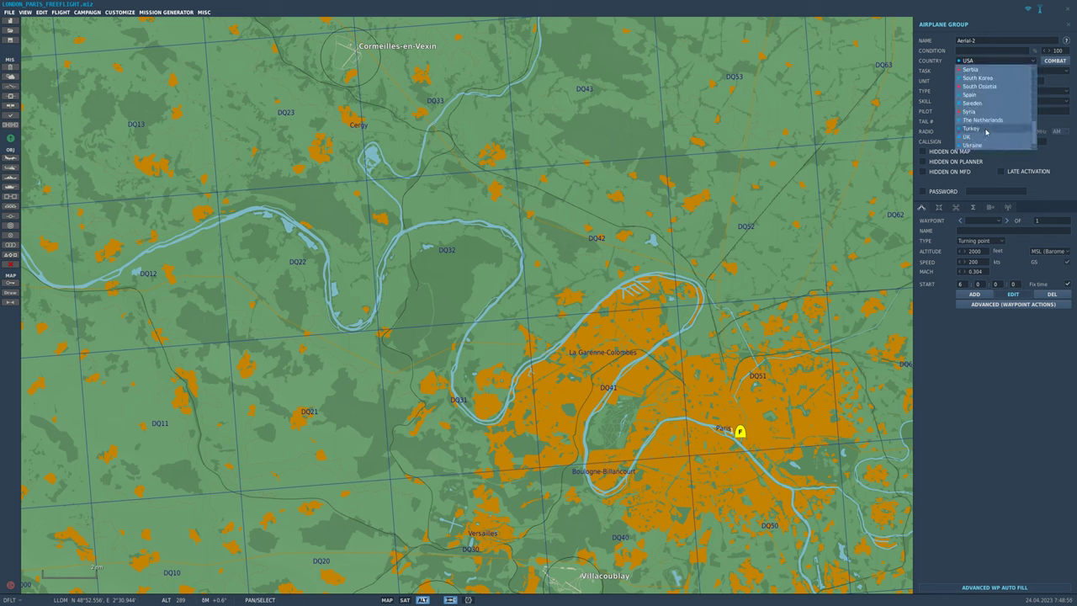
pyautogui.scroll(10, 983, 109)
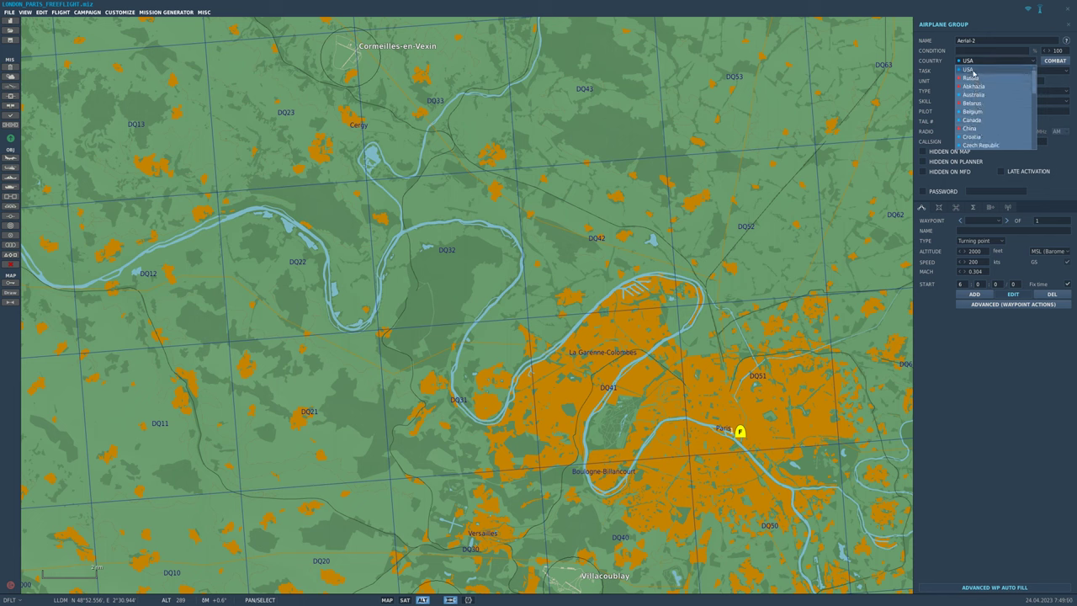
pyautogui.click(963, 69)
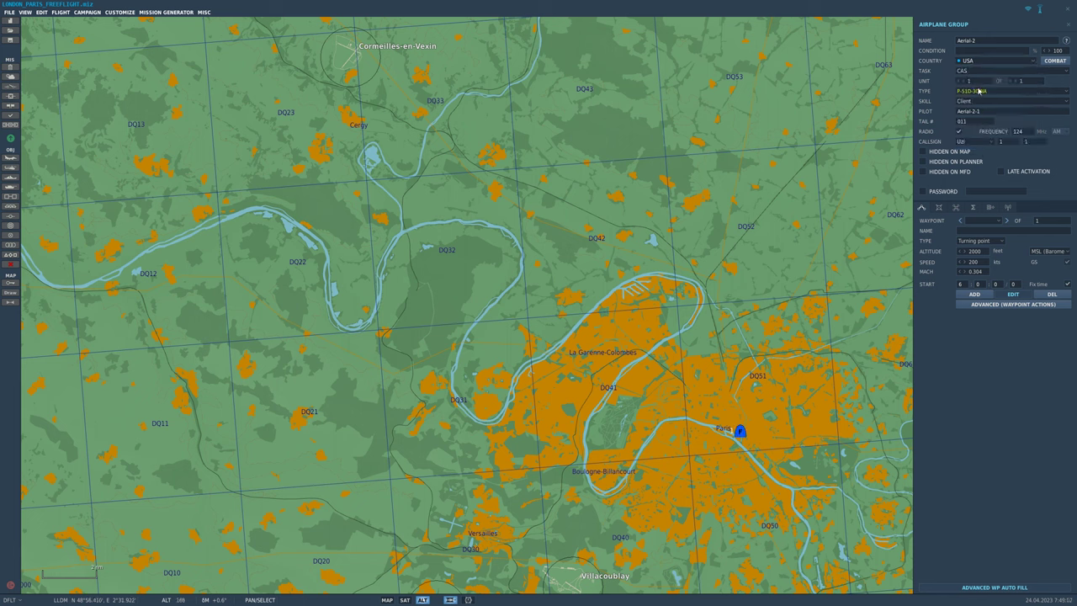
pyautogui.click(979, 91)
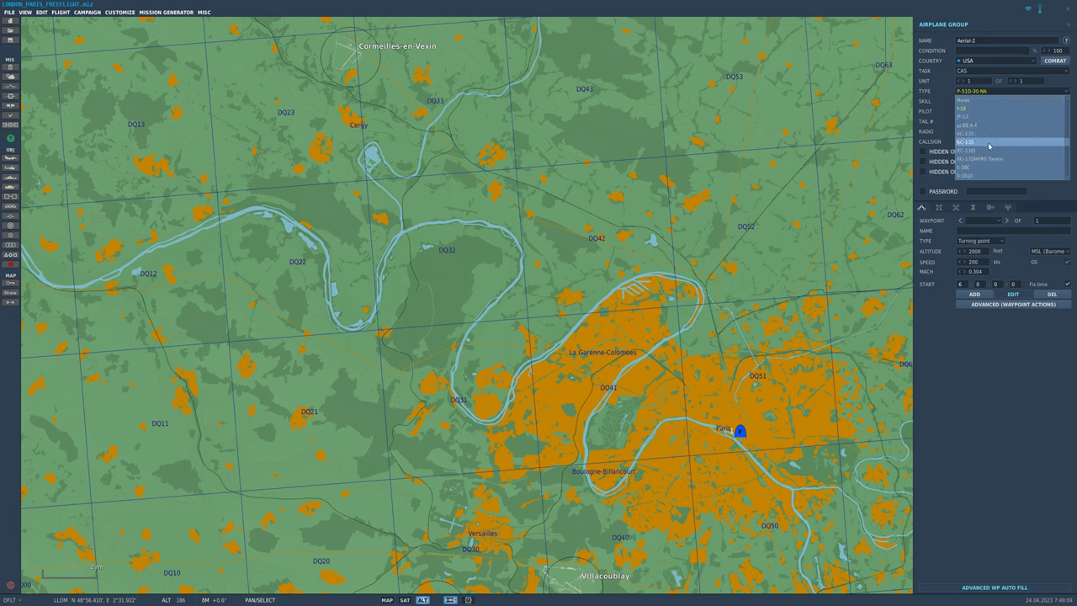
pyautogui.scroll(5, 986, 139)
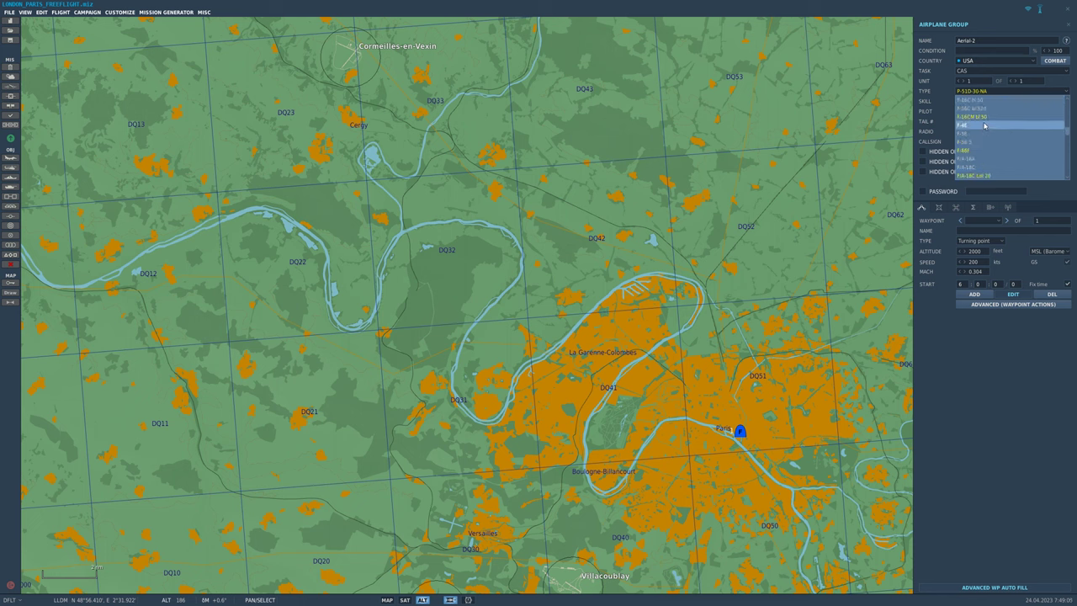
pyautogui.scroll(5, 984, 126)
pyautogui.click(985, 130)
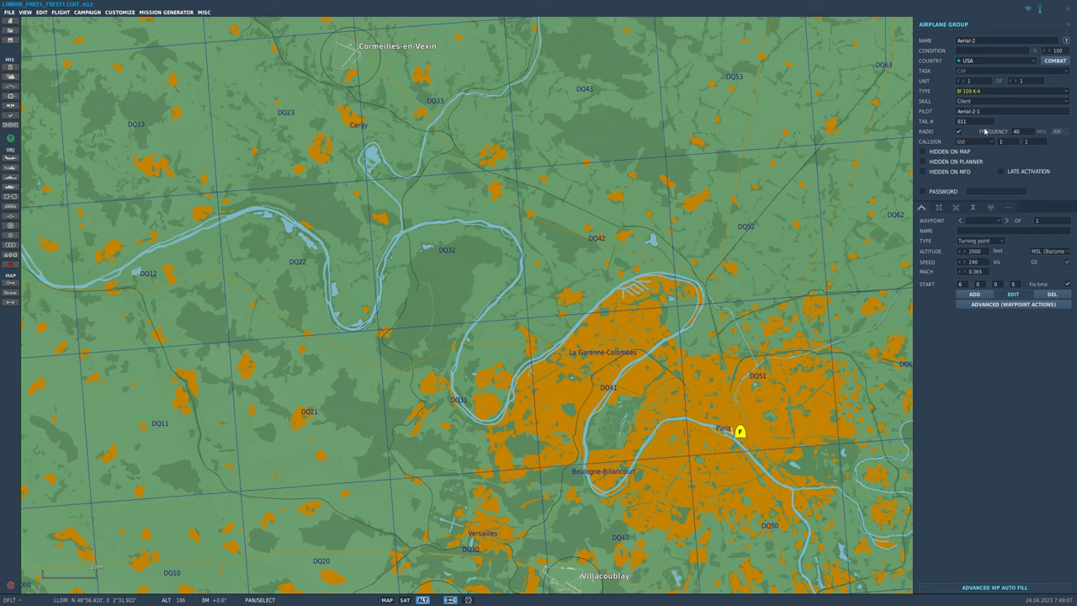
# - Show the Bf 109 K-4's paint and loadout and select the Jagdgeschwader 53 paint scheme
pyautogui.click(940, 207)
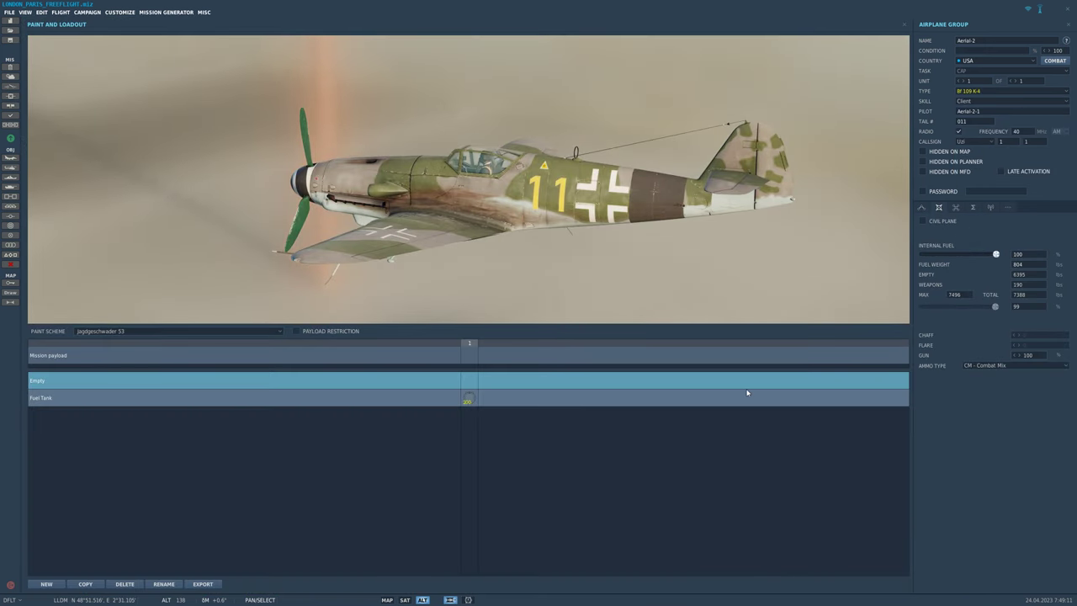
pyautogui.click(126, 331)
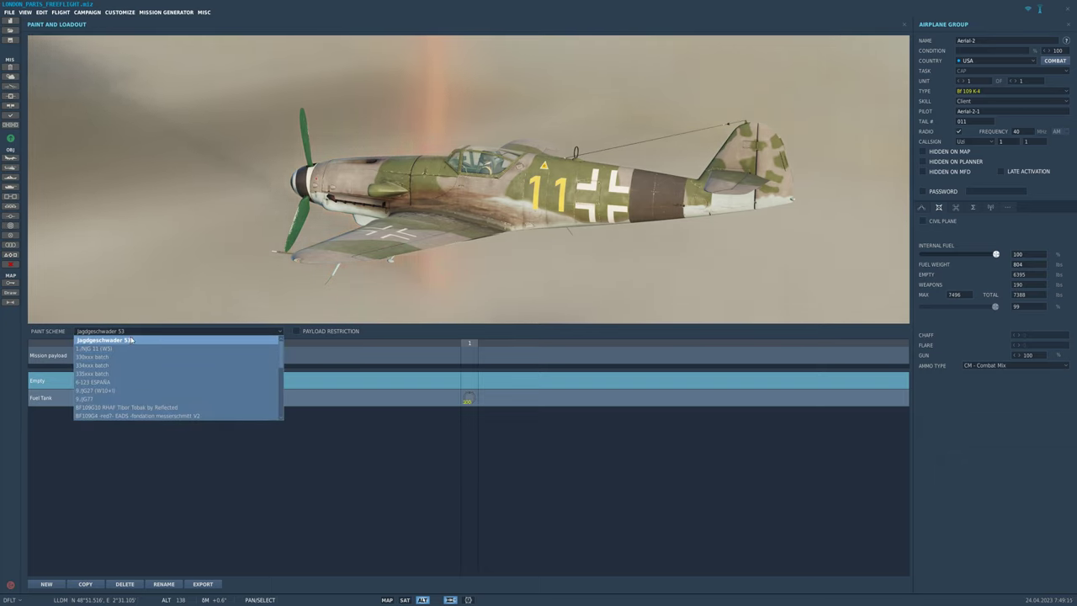
pyautogui.click(132, 340)
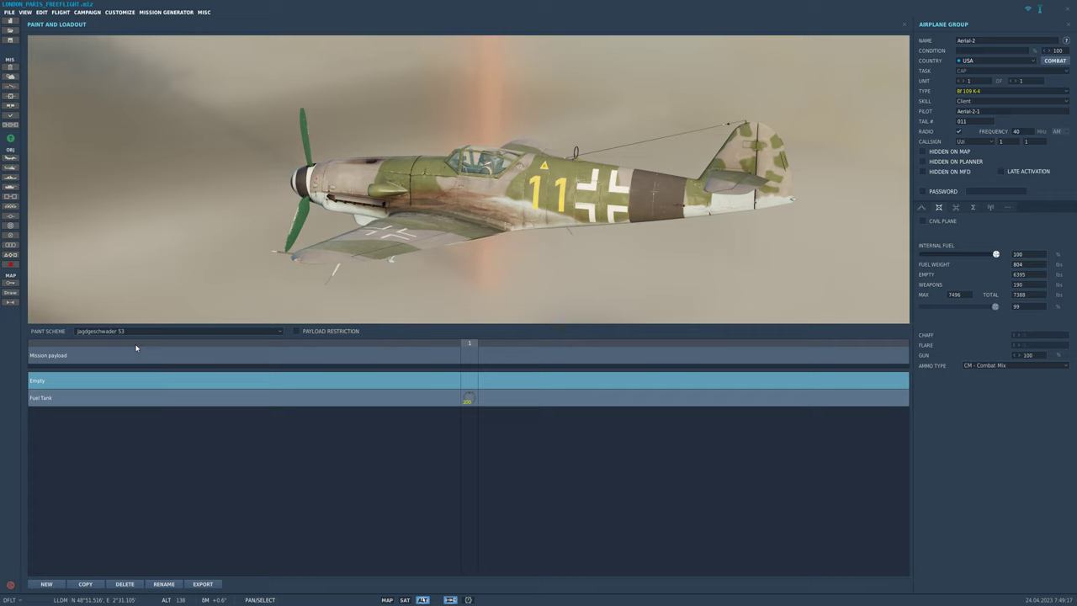
# - Browse through the available Bf 109 K-4 paint schemes and examine how each looks on the aircraft preview
pyautogui.press('Down')
pyautogui.press('Down')
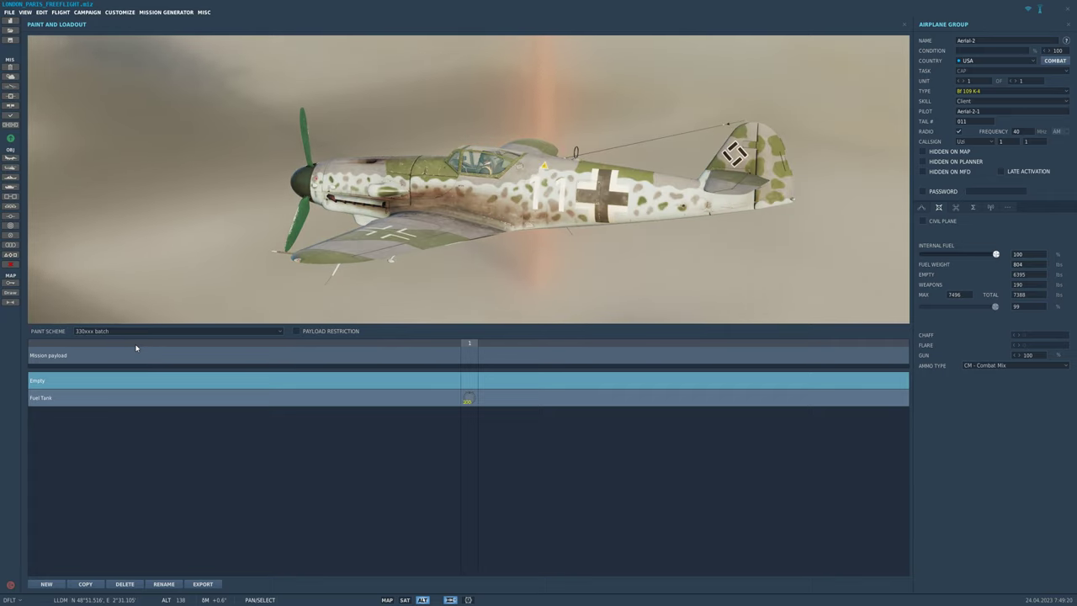
pyautogui.press('Down')
pyautogui.press('Down')
pyautogui.press('Down')
pyautogui.press('Down')
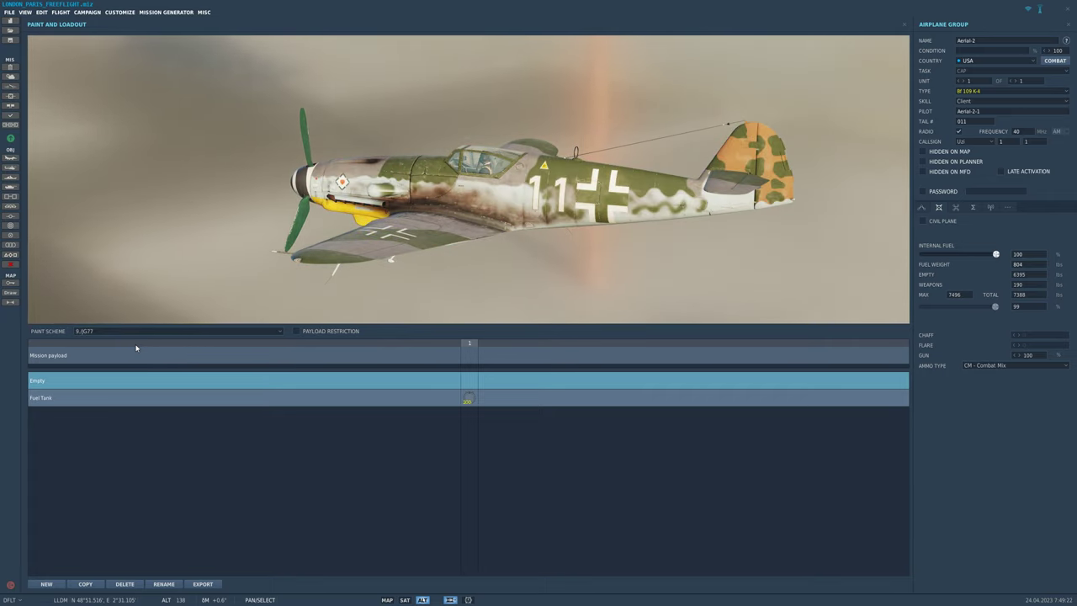
pyautogui.press('Down')
pyautogui.press('Down')
pyautogui.press('Down')
pyautogui.press('Down')
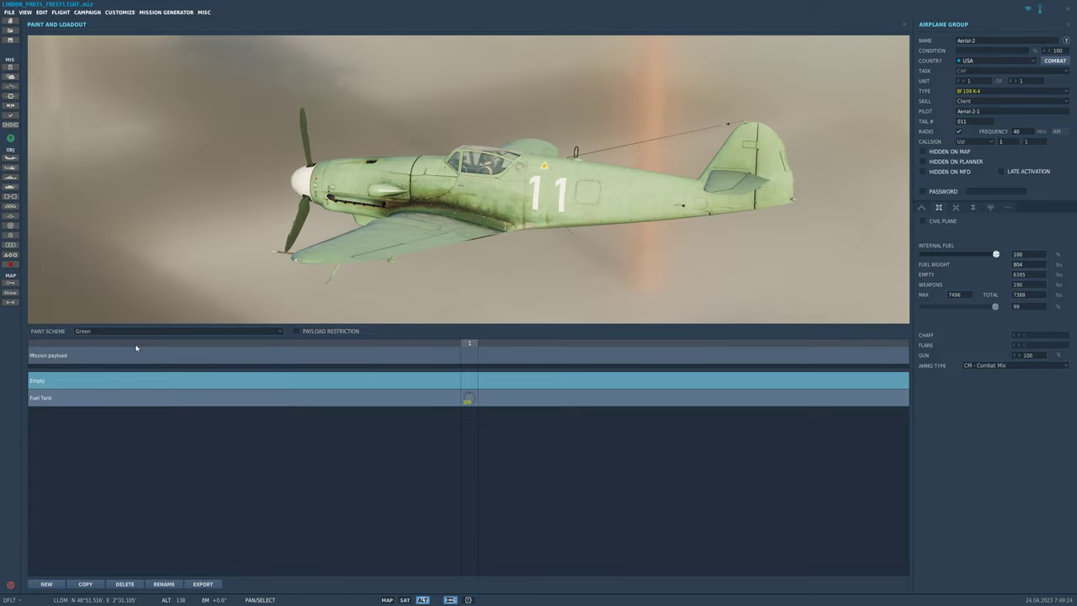
pyautogui.press('Down')
pyautogui.press('Down')
pyautogui.press('Down')
pyautogui.press('Down')
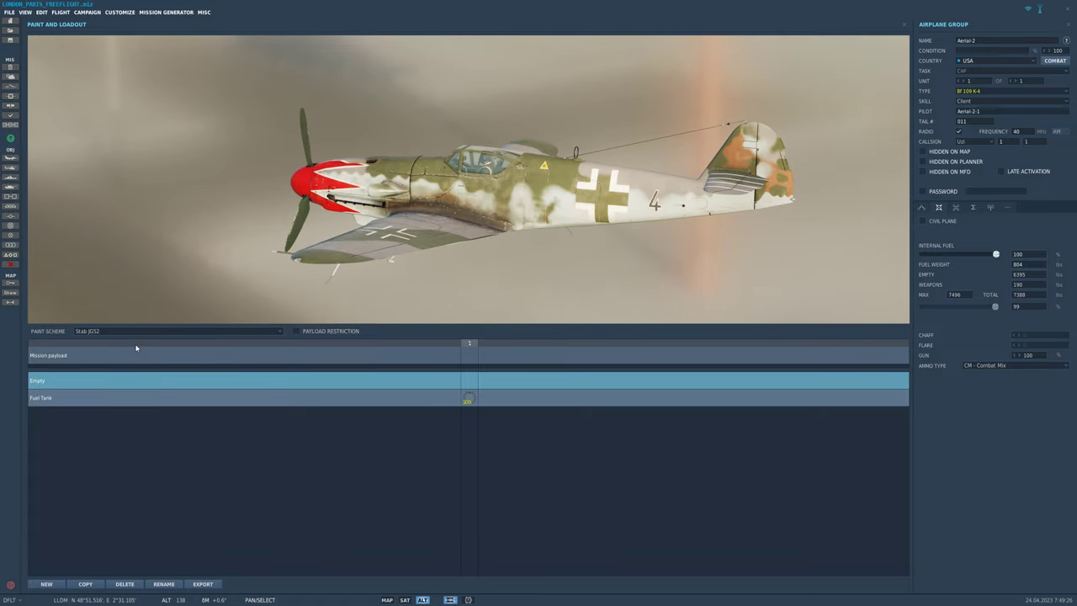
pyautogui.press('Down')
pyautogui.press('Down')
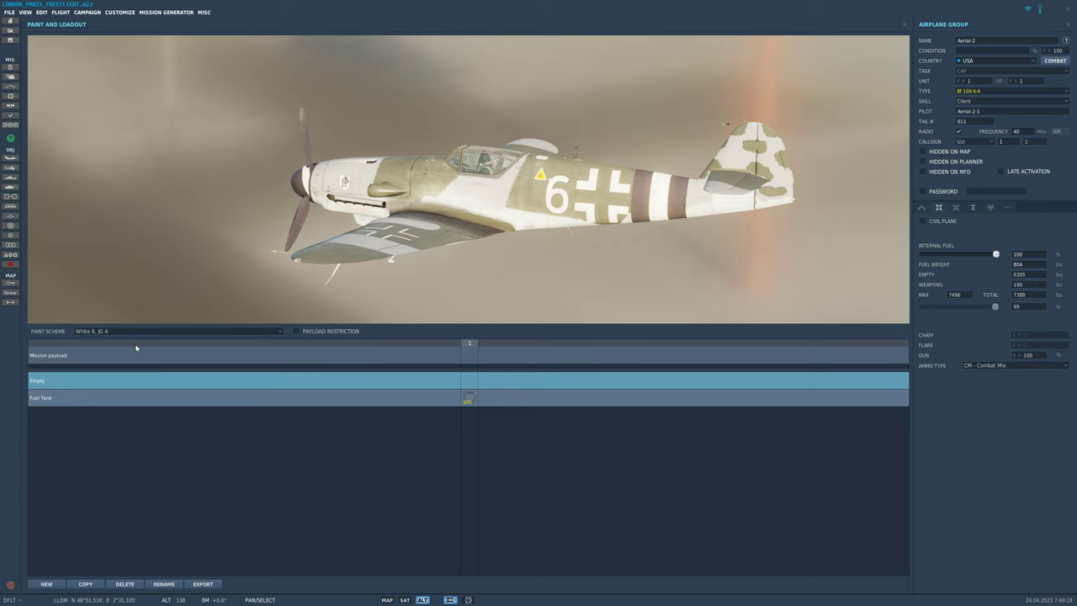
pyautogui.press('Down')
pyautogui.press('Down')
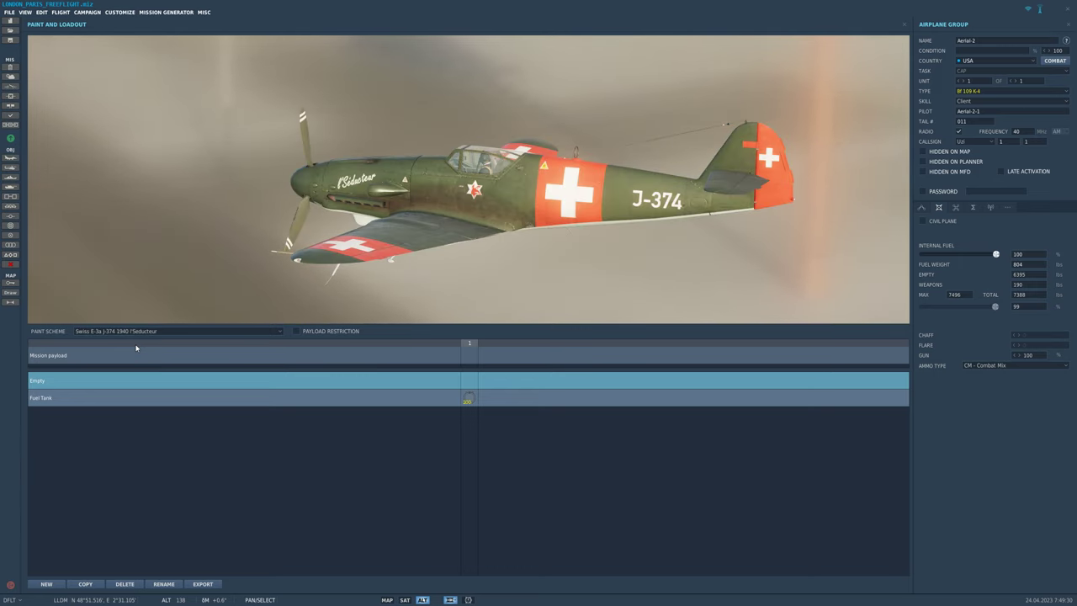
pyautogui.press('Up')
pyautogui.press('Down')
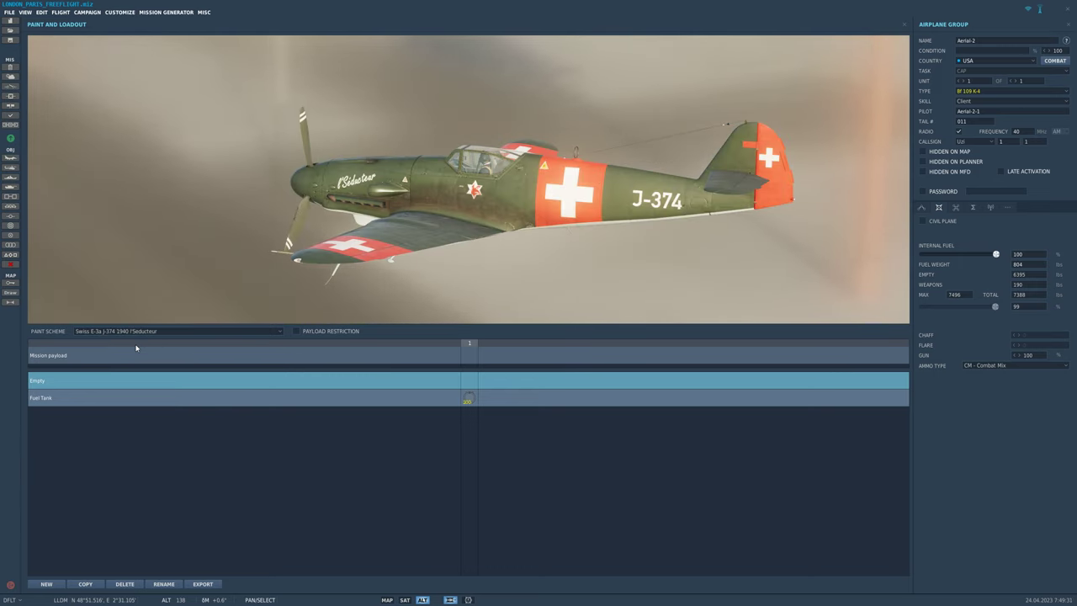
pyautogui.press('Down')
pyautogui.press('Down')
pyautogui.press('Down')
pyautogui.press('Down')
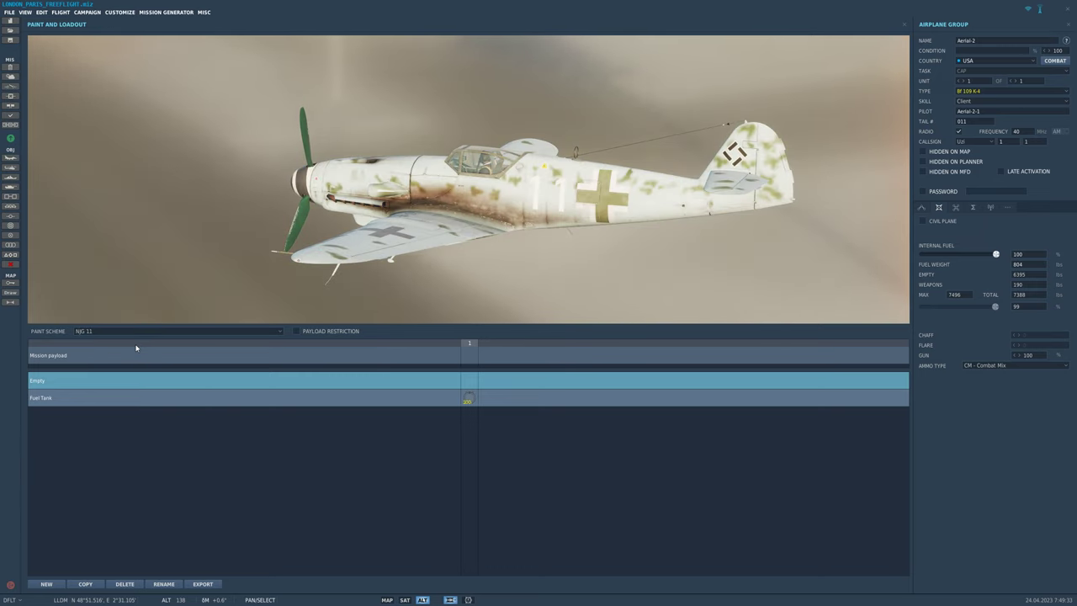
pyautogui.press('Down')
pyautogui.press('Down')
pyautogui.press('Down')
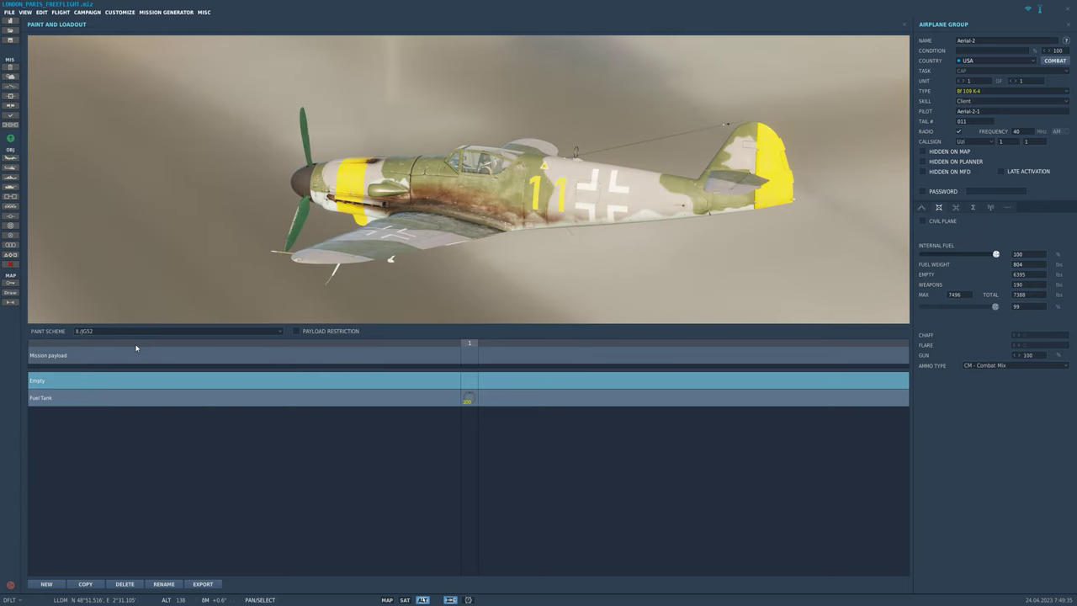
pyautogui.press('Down')
pyautogui.press('Down')
pyautogui.press('Down')
pyautogui.press('Down')
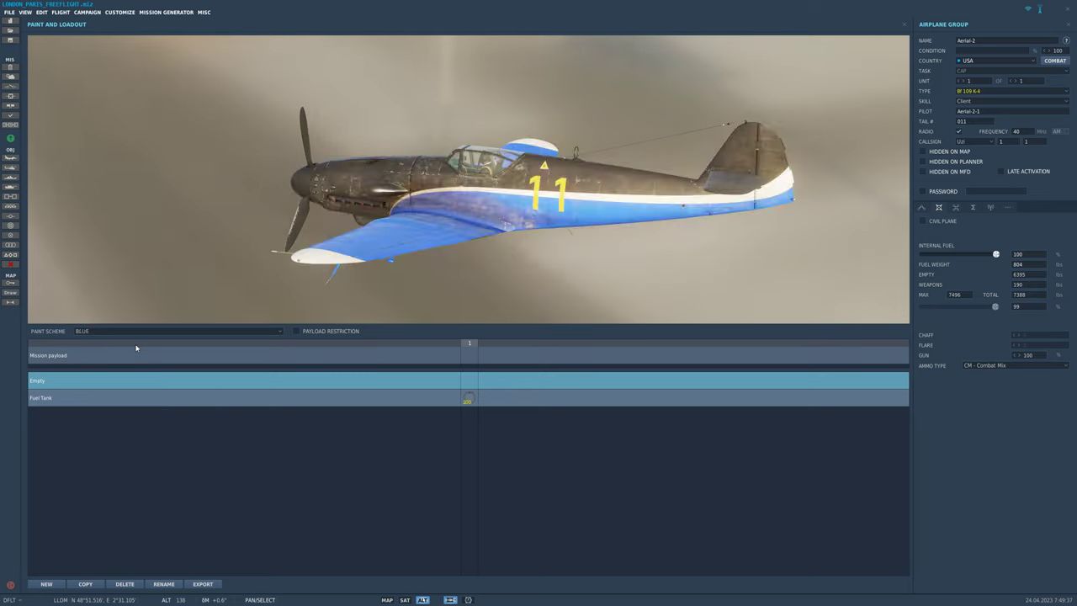
pyautogui.press('Down')
pyautogui.press('Down')
pyautogui.press('Down')
pyautogui.press('Down')
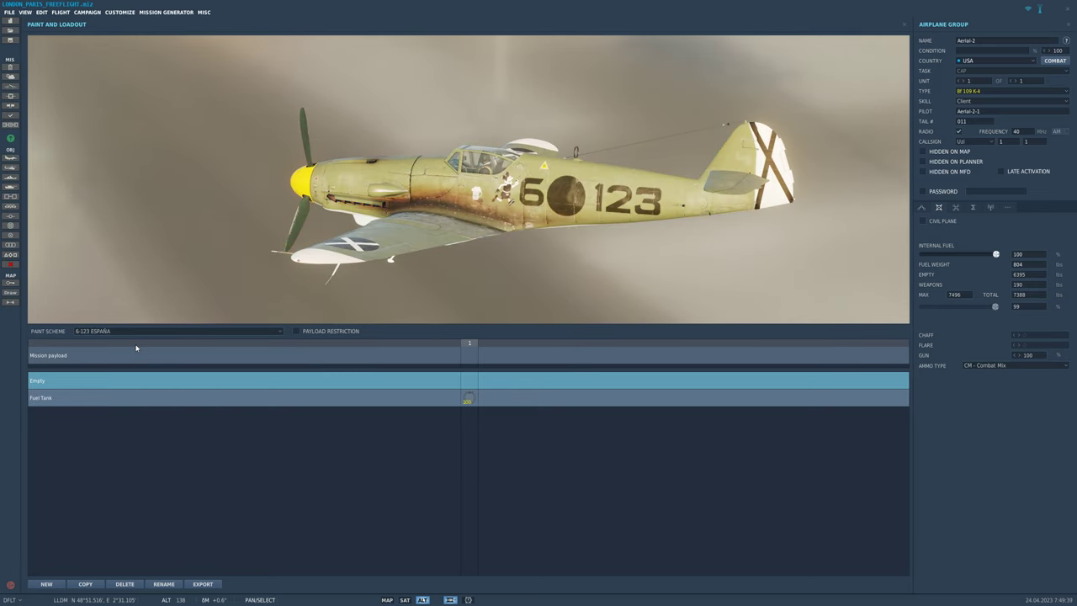
pyautogui.press('Down')
pyautogui.press('Down')
pyautogui.press('Down')
pyautogui.press('Down')
pyautogui.press('Down')
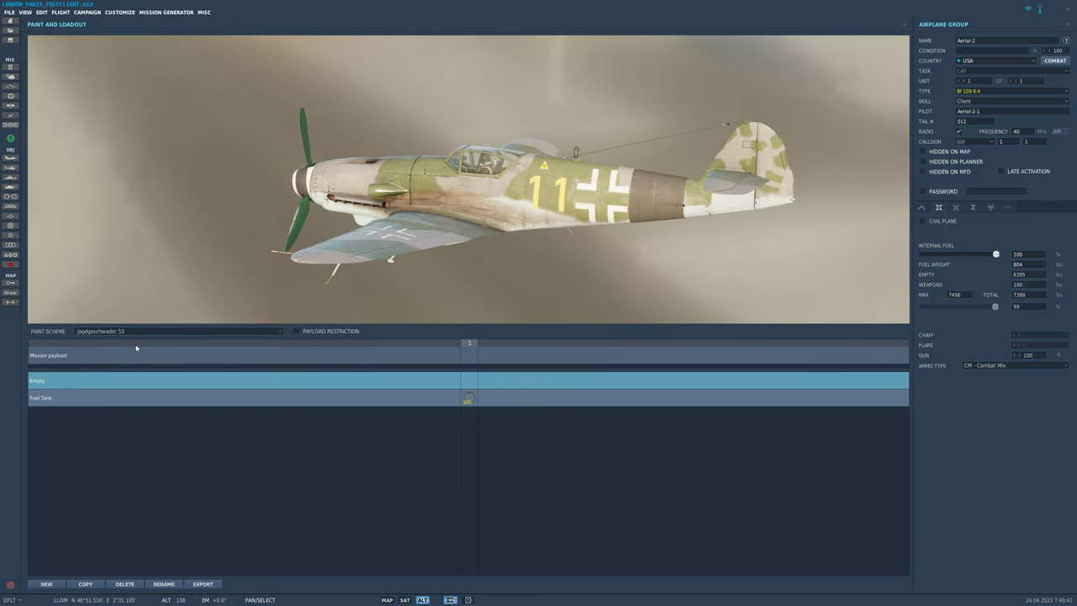
# - Set the Bf 109 K-4's paint scheme to 334xxx batch
pyautogui.press('Down')
pyautogui.press('Down')
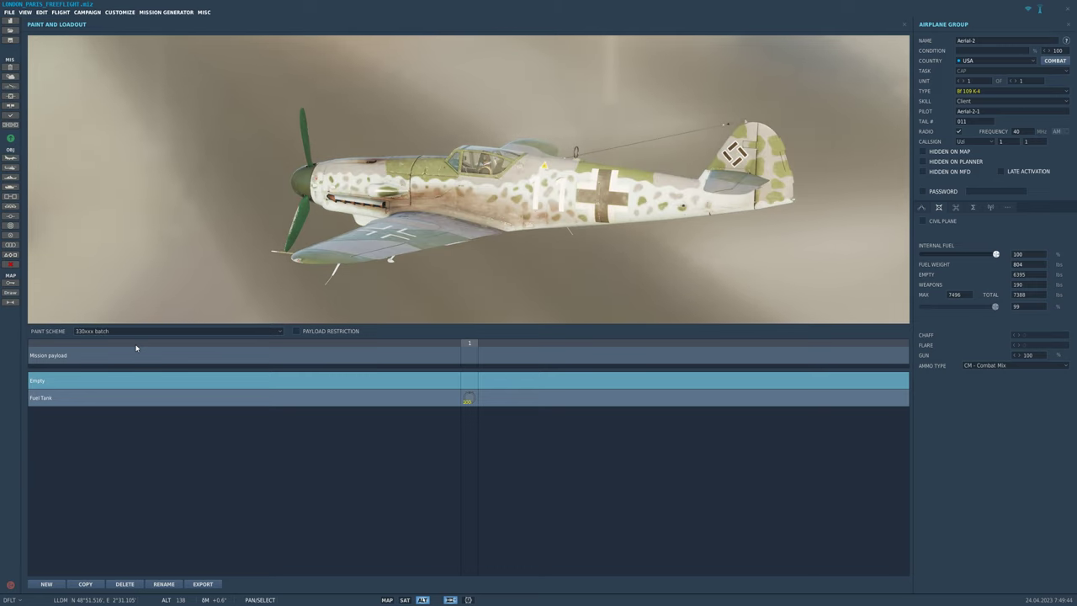
pyautogui.press('Down')
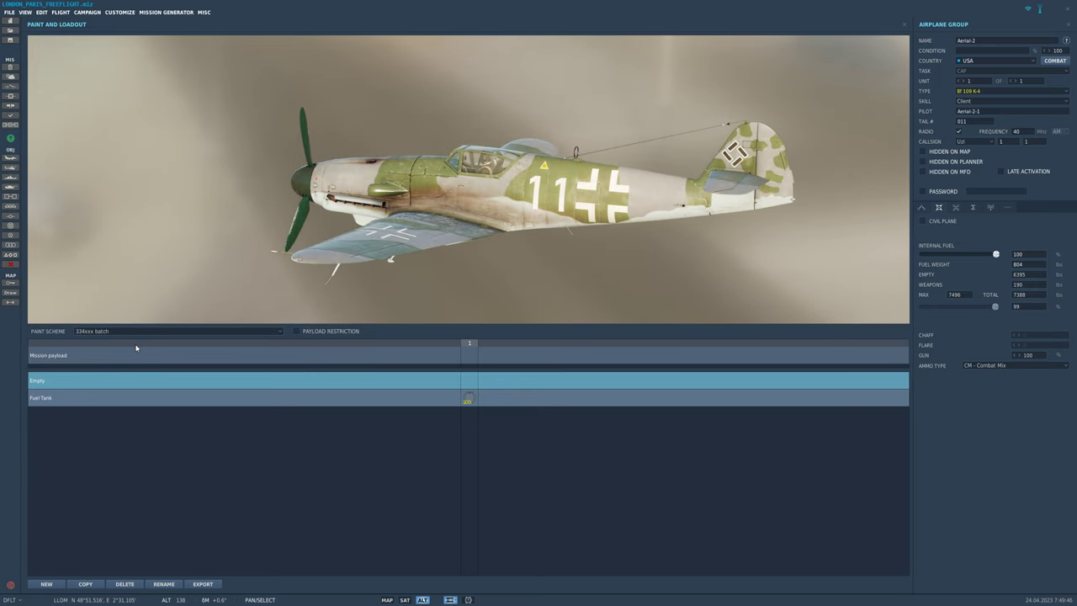
pyautogui.press('Down')
pyautogui.press('Up')
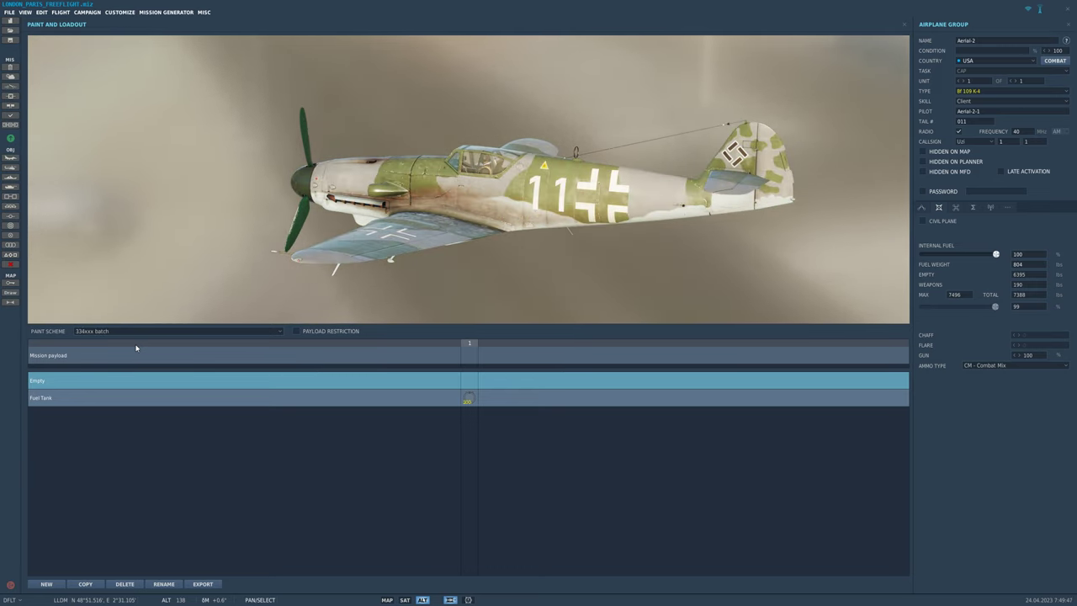
# - Save the LONDON_PARIS_FREEFLIGHT mission
pyautogui.click(9, 13)
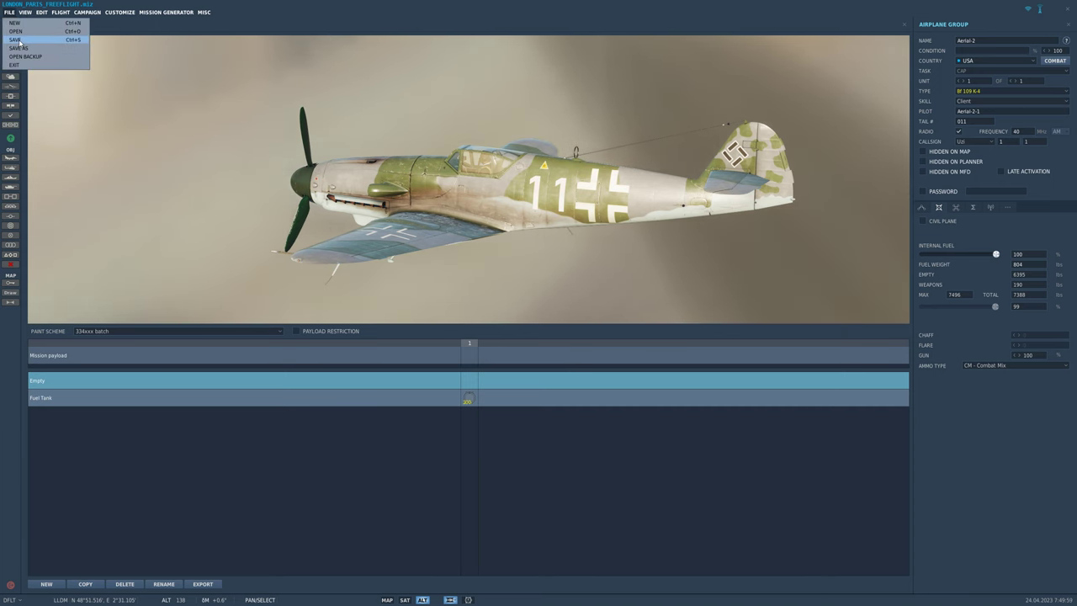
pyautogui.click(24, 43)
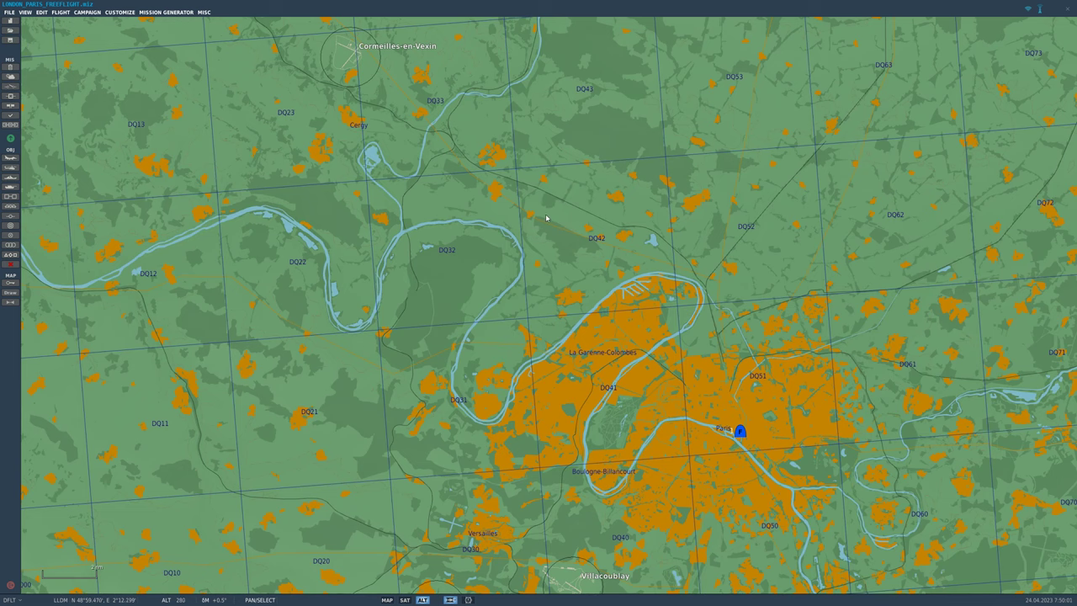
pyautogui.scroll(-1, 853, 339)
pyautogui.scroll(-4, 858, 328)
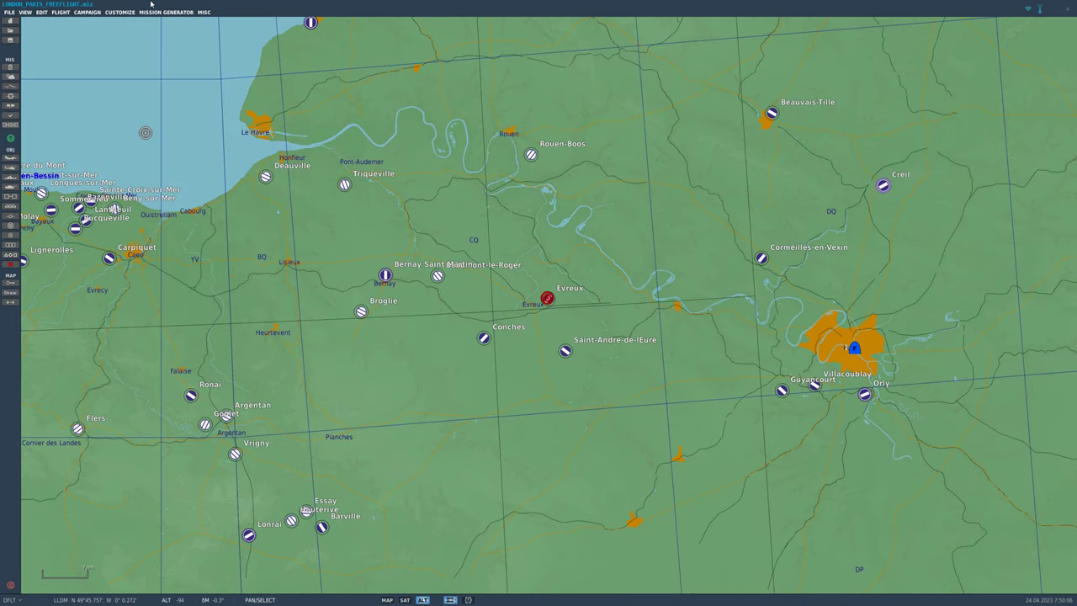
# - Launch the mission for flying, save the pending changes, and start it from the briefing
pyautogui.click(60, 13)
pyautogui.click(68, 23)
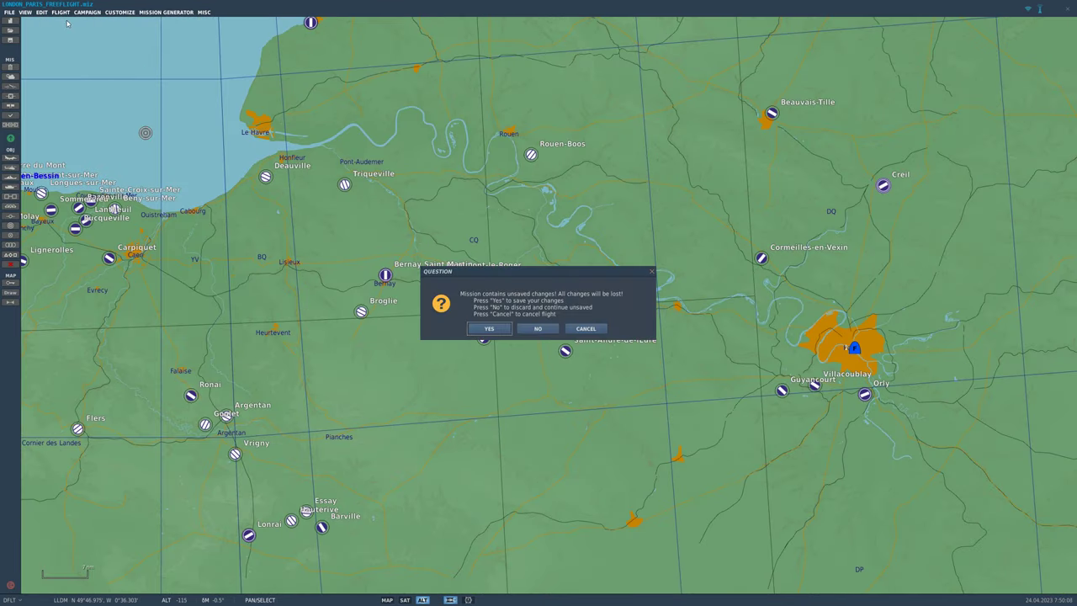
pyautogui.click(505, 329)
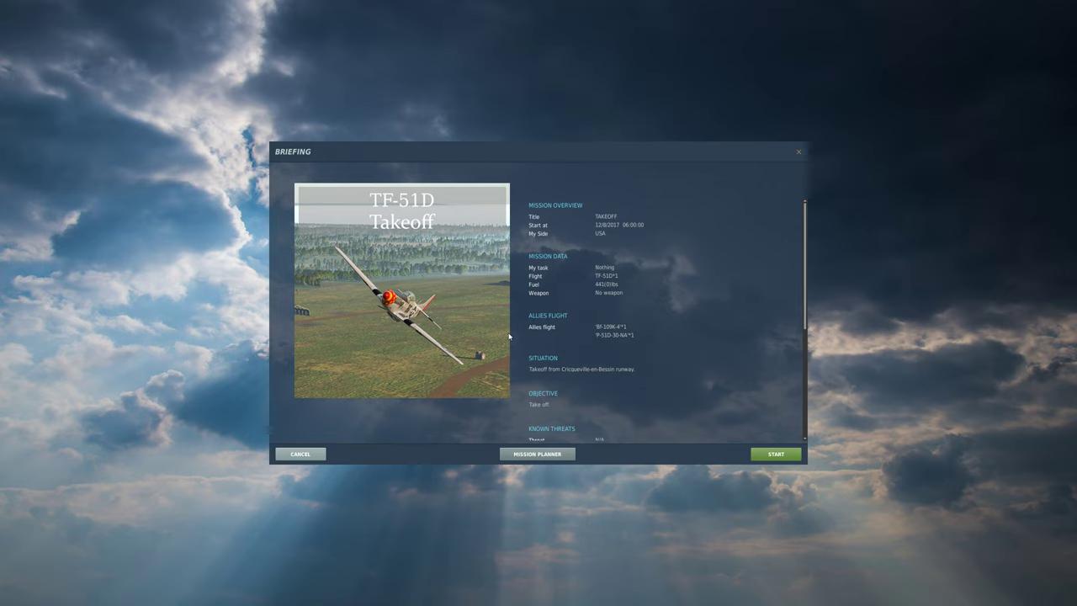
pyautogui.click(776, 454)
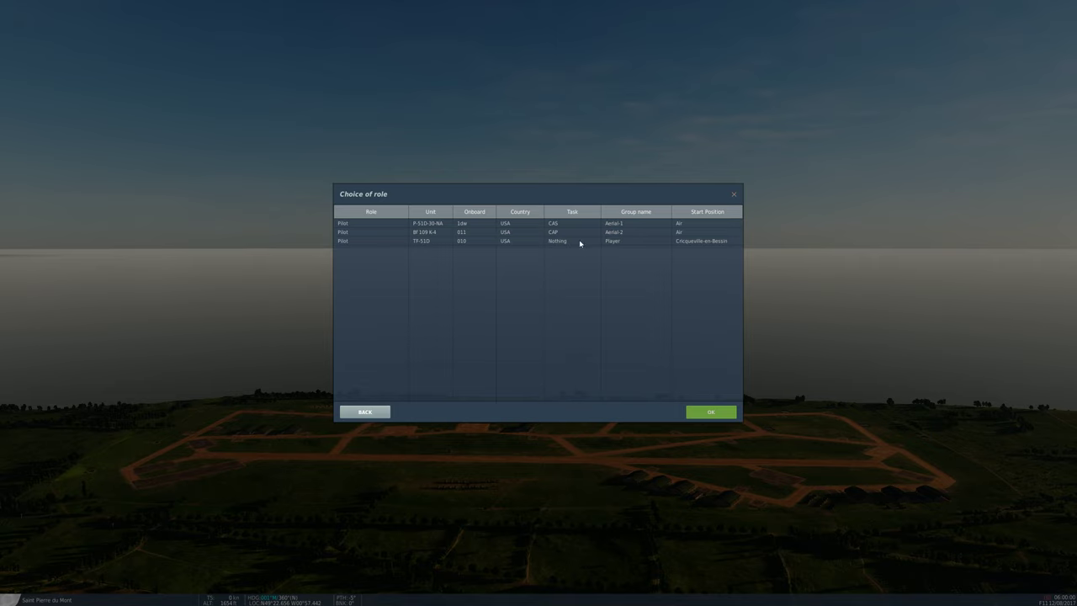
# - Choose the P-51D-30-NA pilot role in group Aerial-1 and begin the flight
pyautogui.click(435, 226)
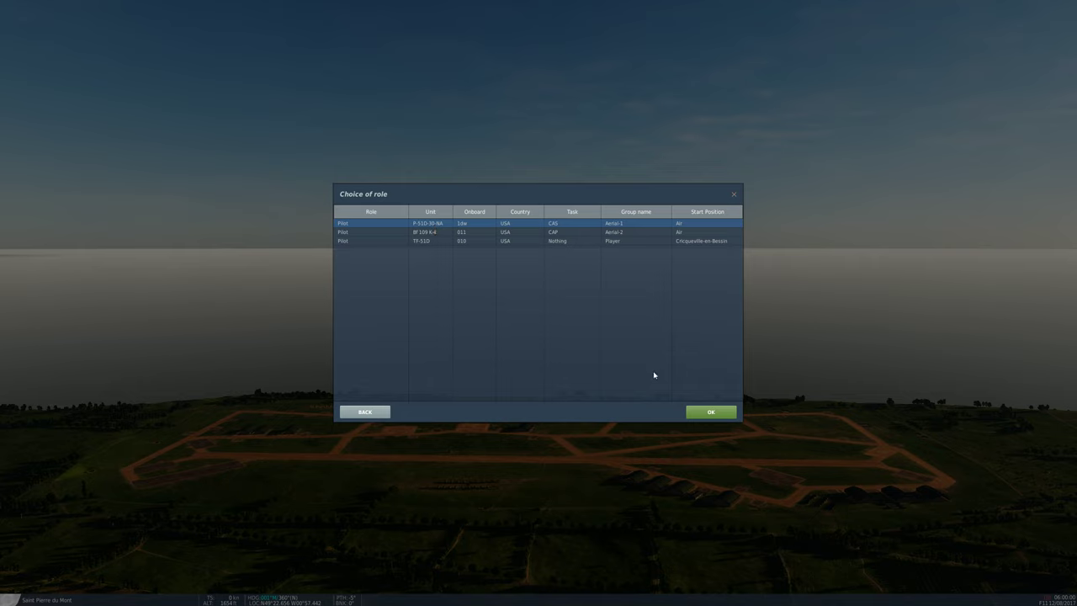
pyautogui.click(708, 416)
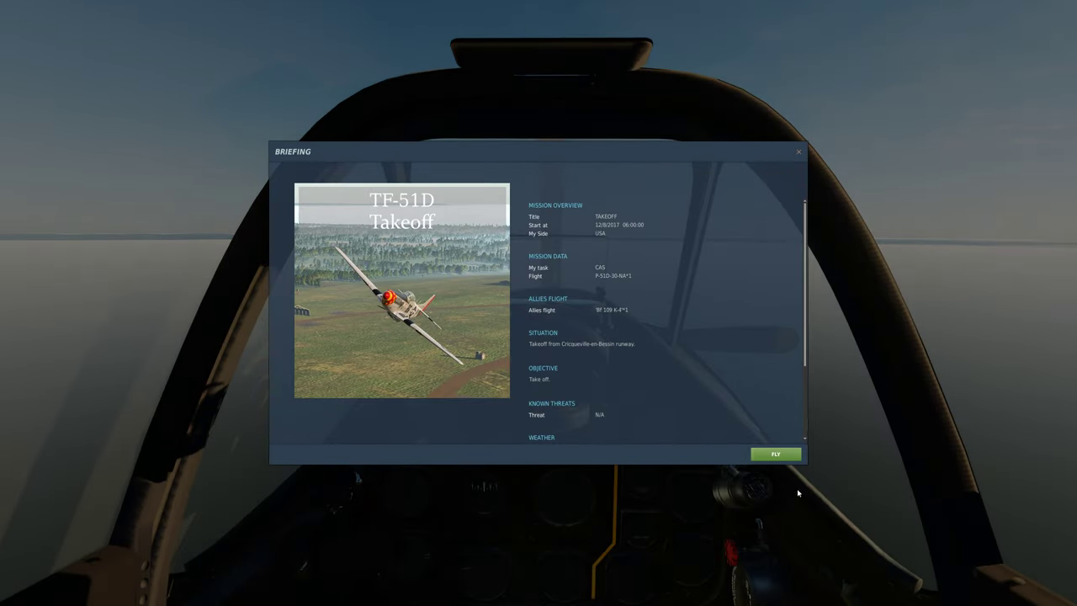
pyautogui.click(776, 451)
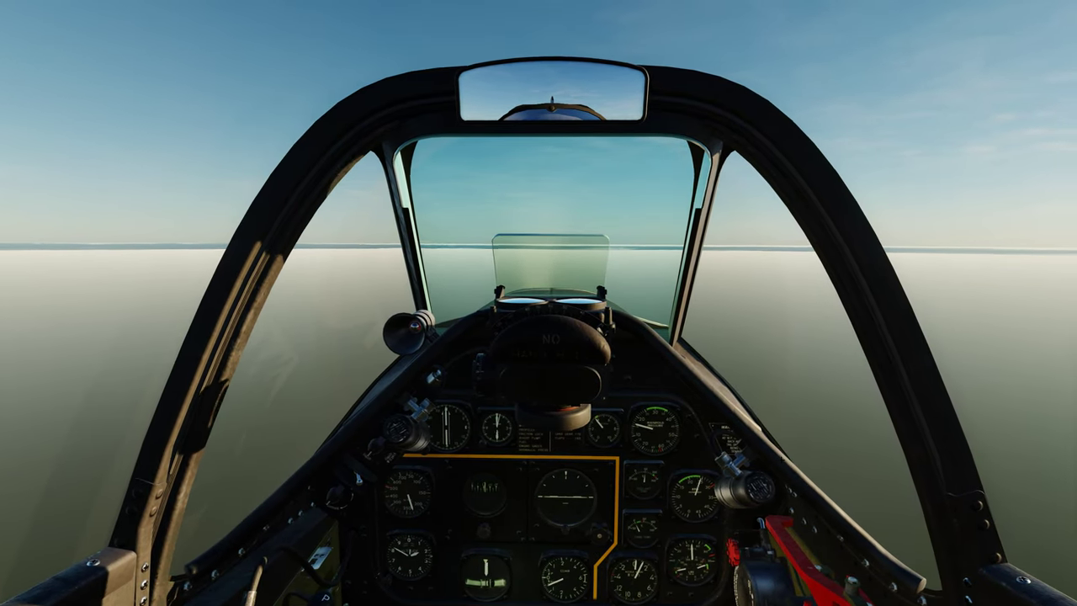
# - Look at the P-51D from the external view and return to the cockpit view
pyautogui.press('F2')
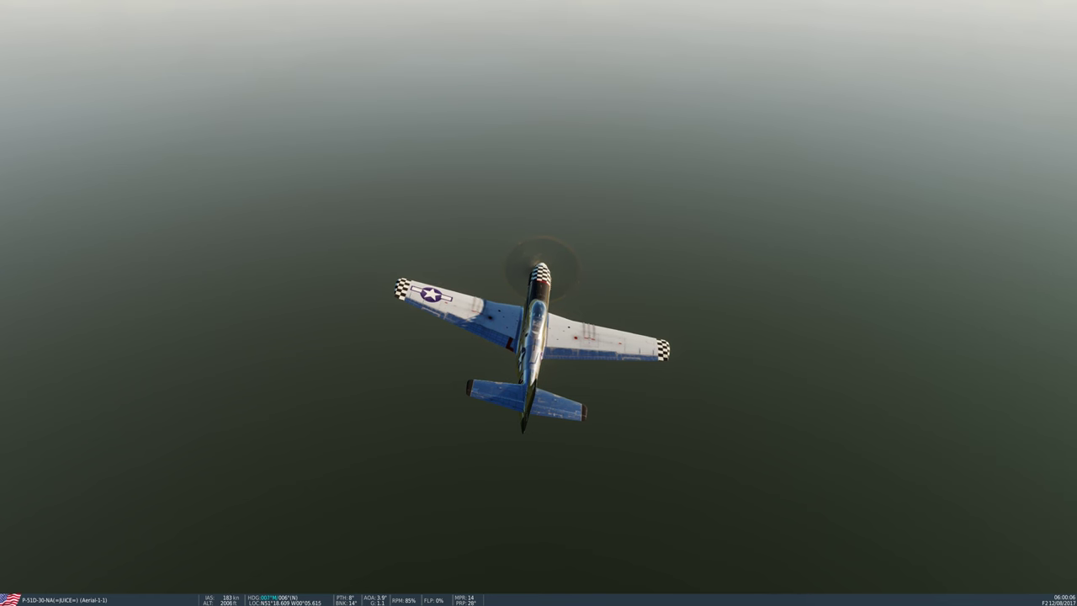
pyautogui.press('F1')
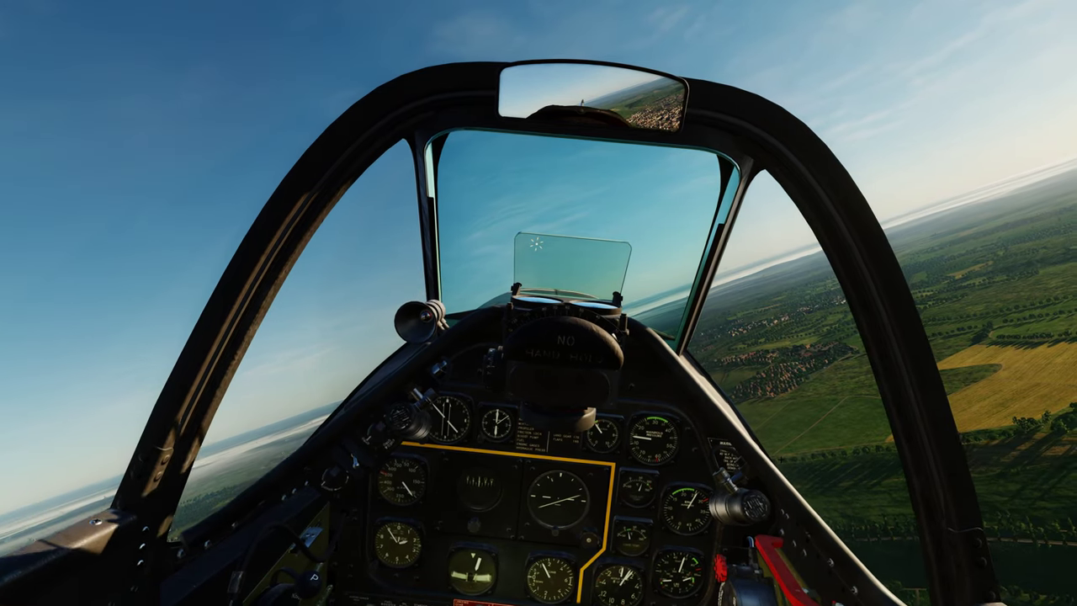